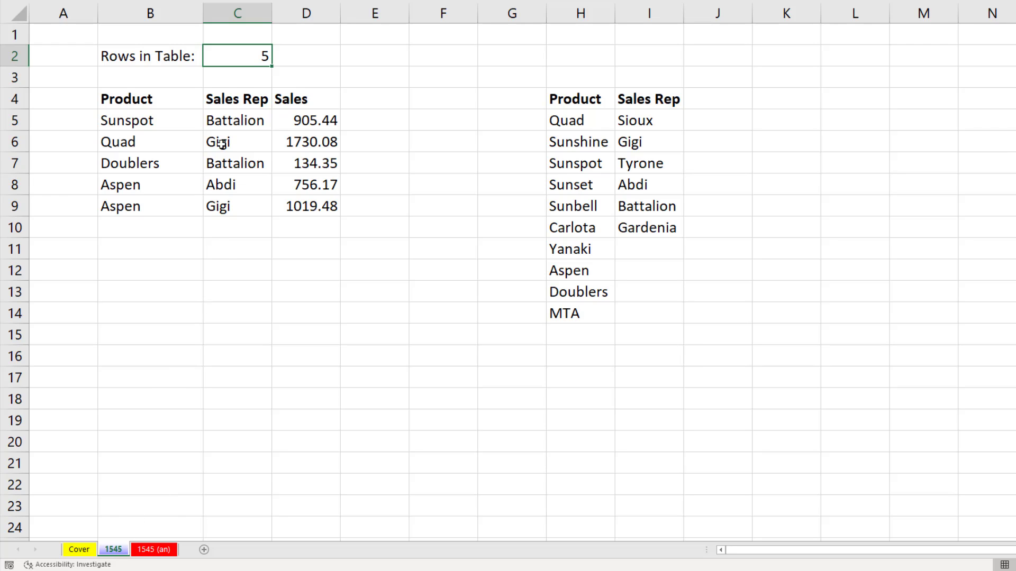
# Set Rows in Table in C2 to 10 and recalculate twice to regenerate the random table
pyautogui.write('10')
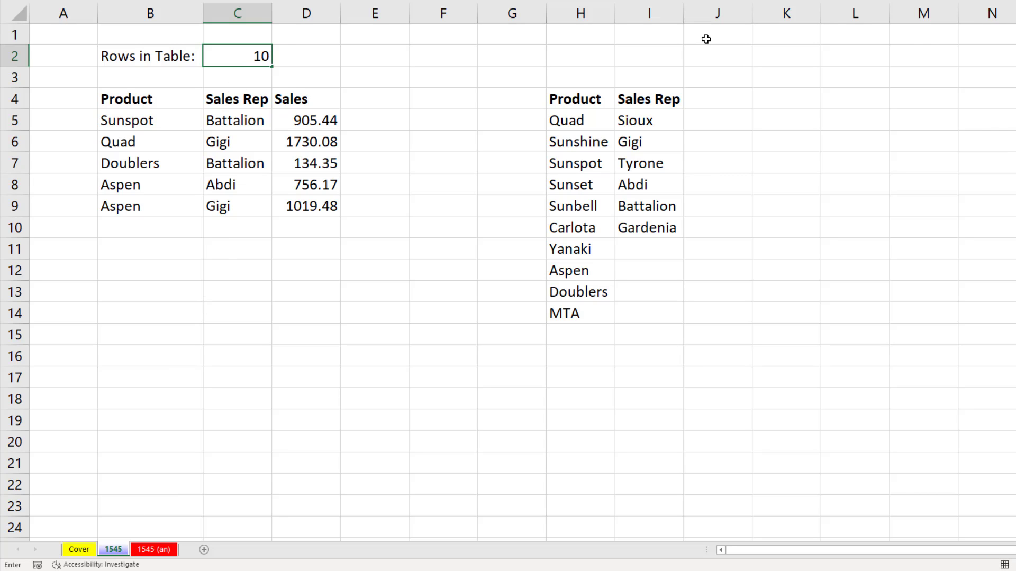
pyautogui.press('Return')
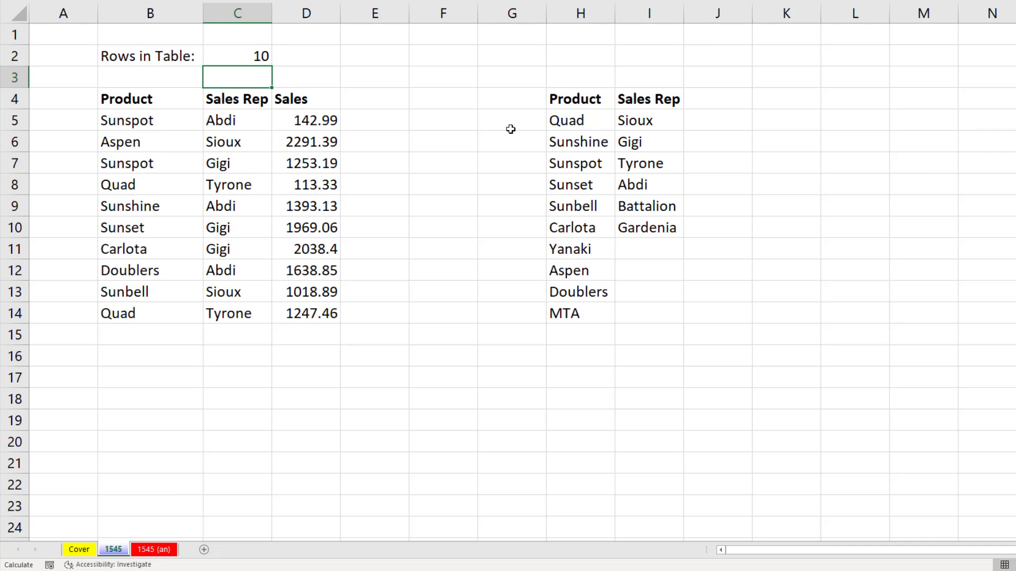
pyautogui.press('F9')
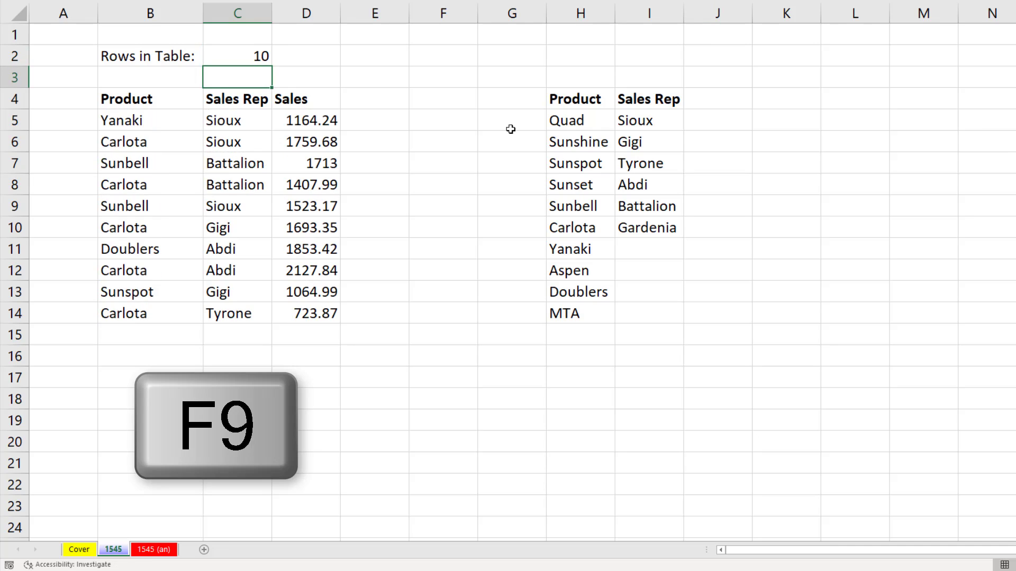
pyautogui.press('F9')
pyautogui.press('F9')
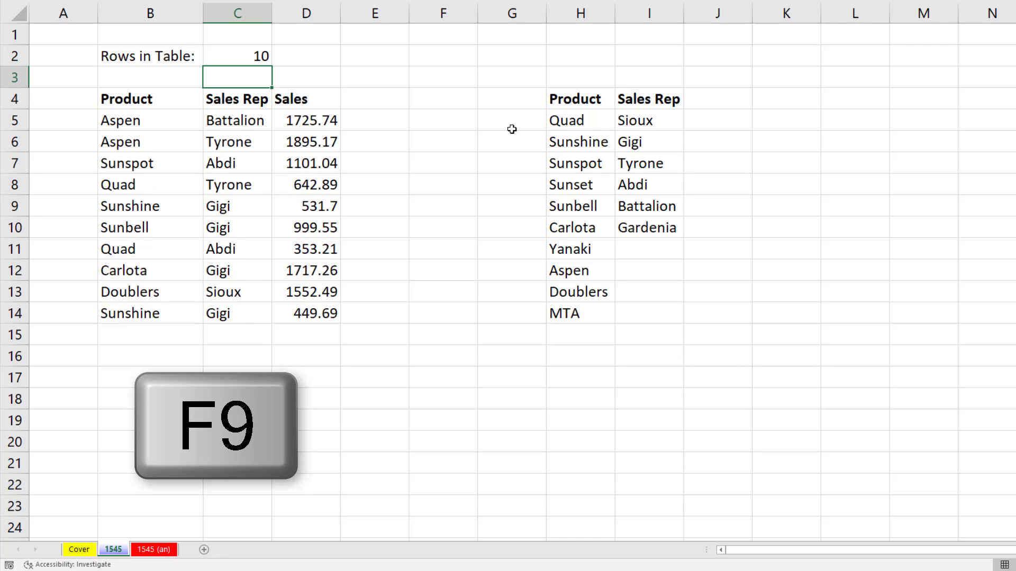
pyautogui.click(253, 53)
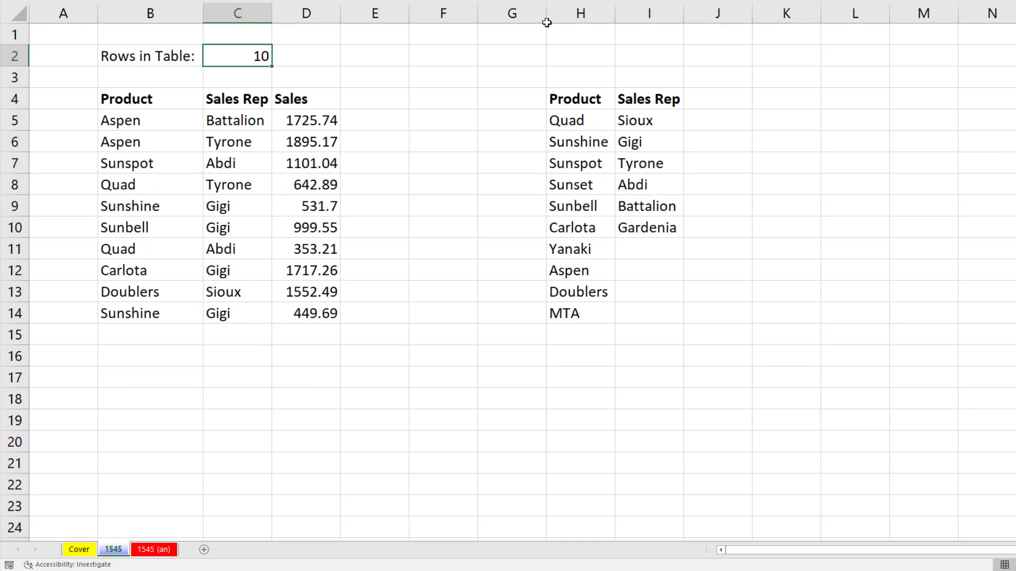
# Change the Rows in Table value in C2 to 15
pyautogui.write('15')
pyautogui.press('Return')
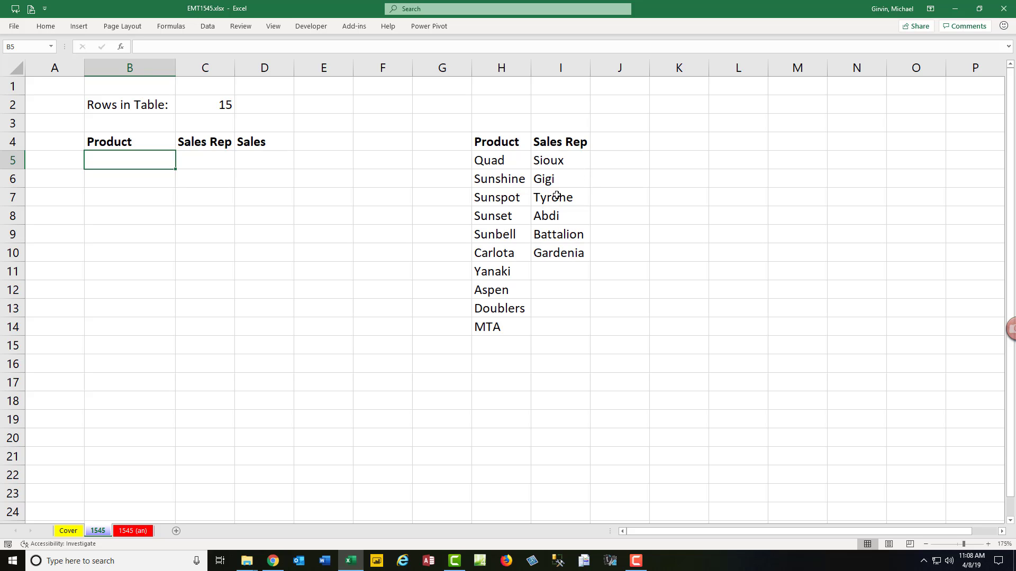
# Begin B5's formula as =RANDARRAY( picked from the autocomplete list
pyautogui.write('=ra')
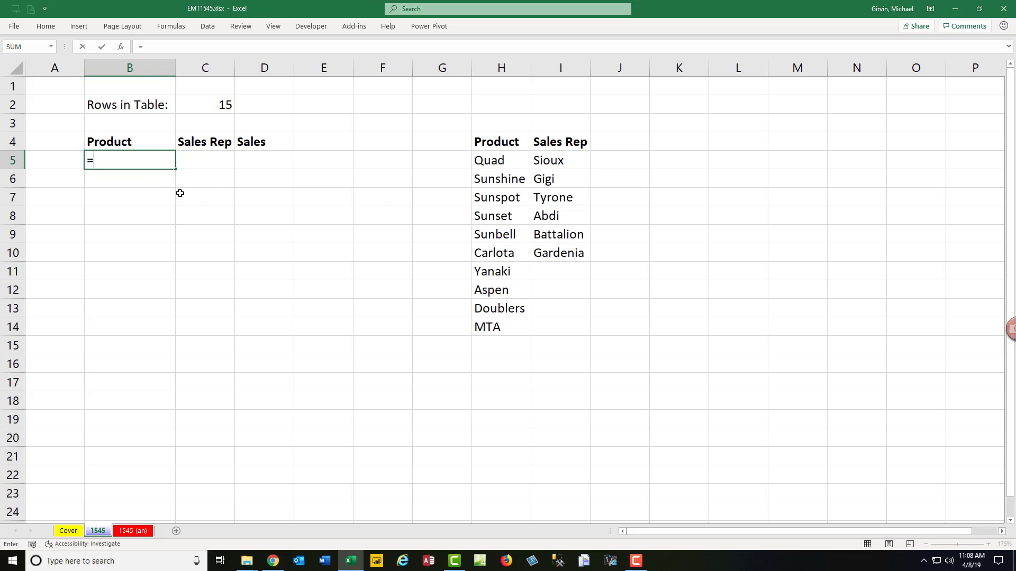
pyautogui.write('nd')
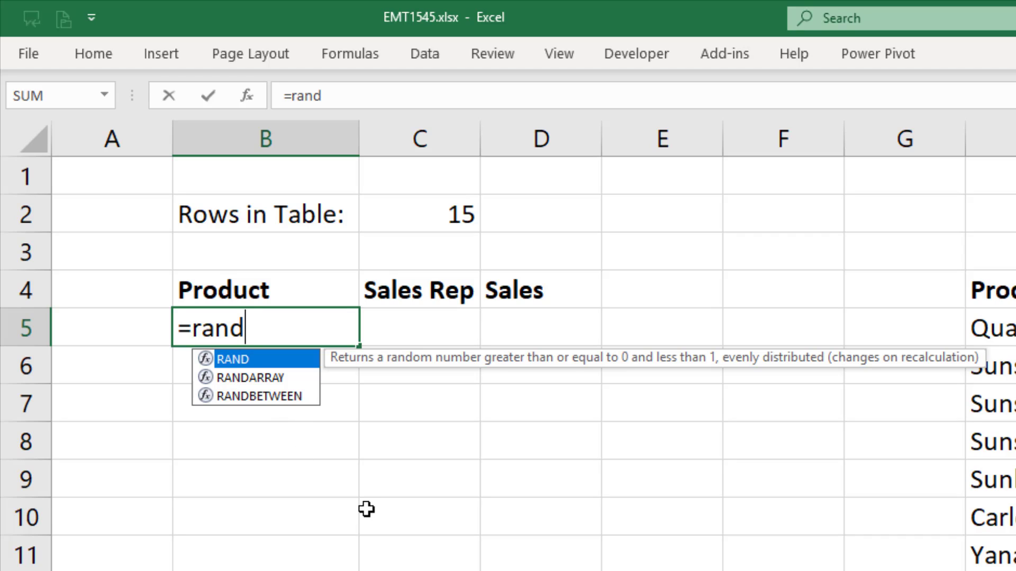
pyautogui.press('Down')
pyautogui.press('Down')
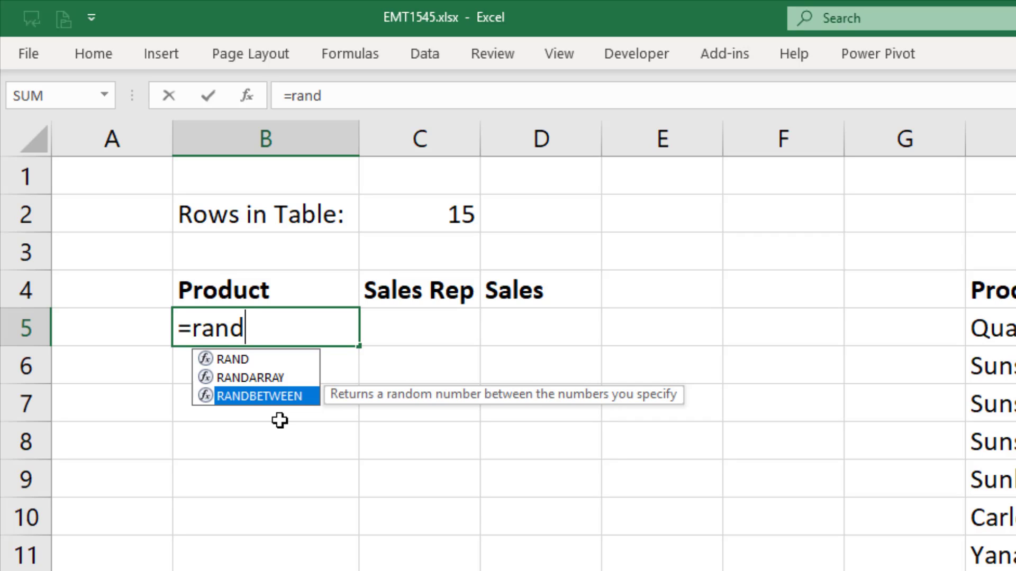
pyautogui.press('Up')
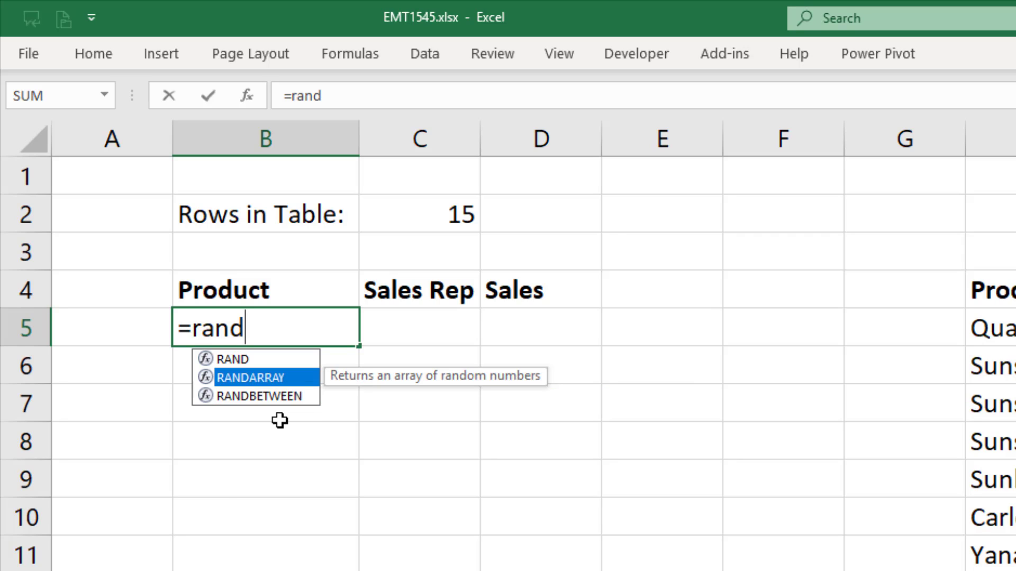
pyautogui.press('Tab')
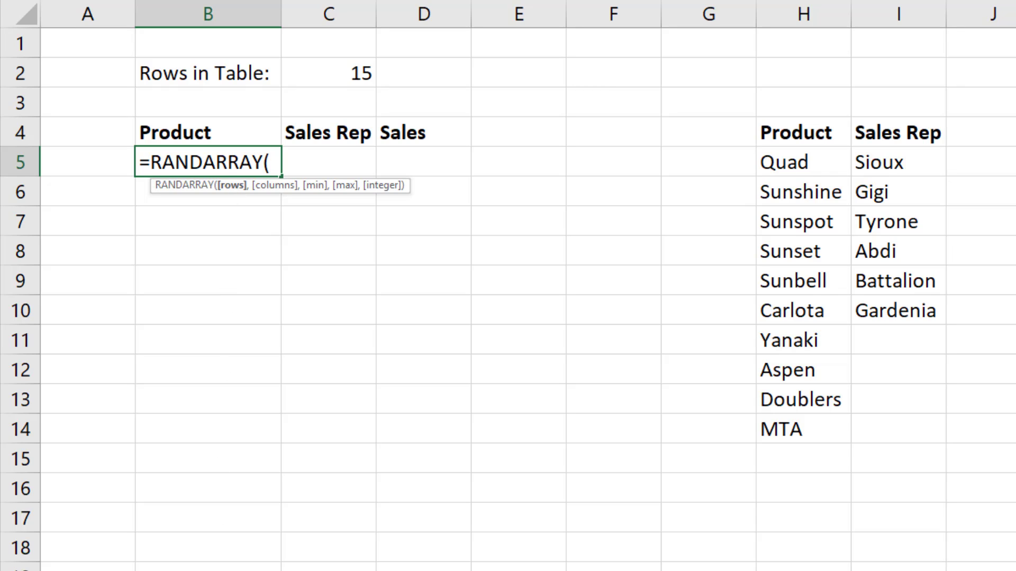
# Complete B5's formula as =RANDARRAY(C2,,1,ROWS(H5:H14)), taking its row count from C2
pyautogui.click(344, 68)
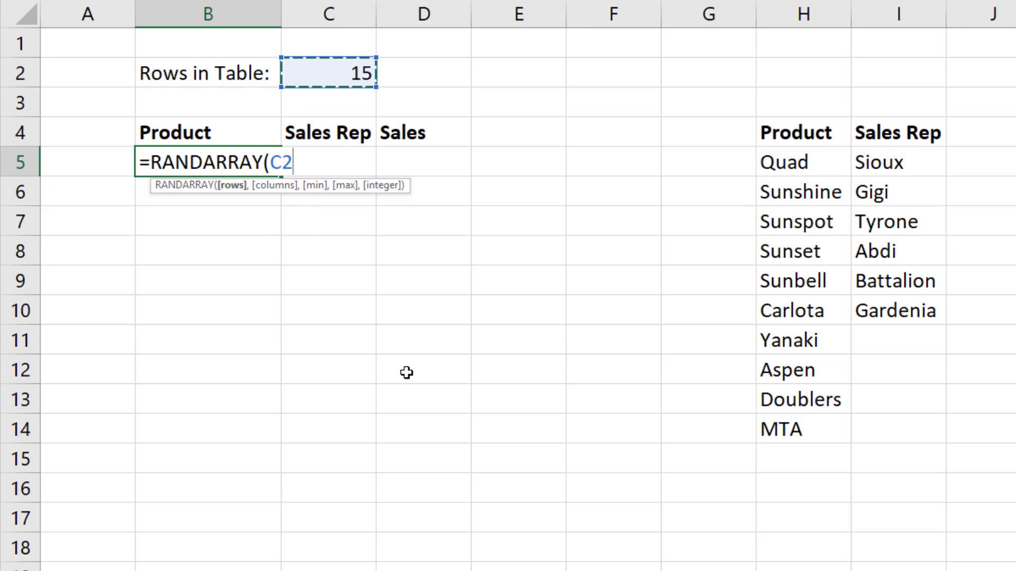
pyautogui.write(',')
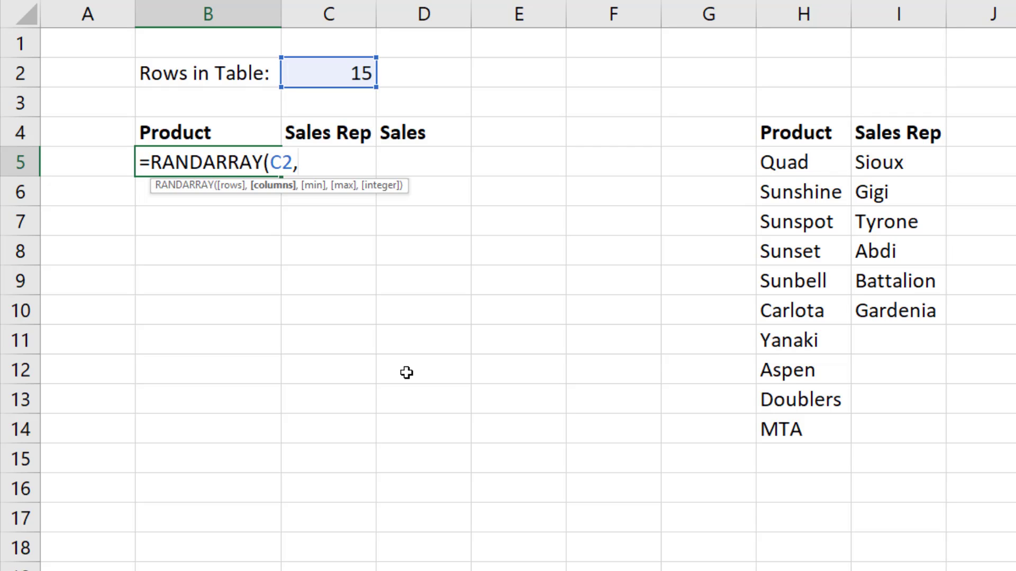
pyautogui.write(',')
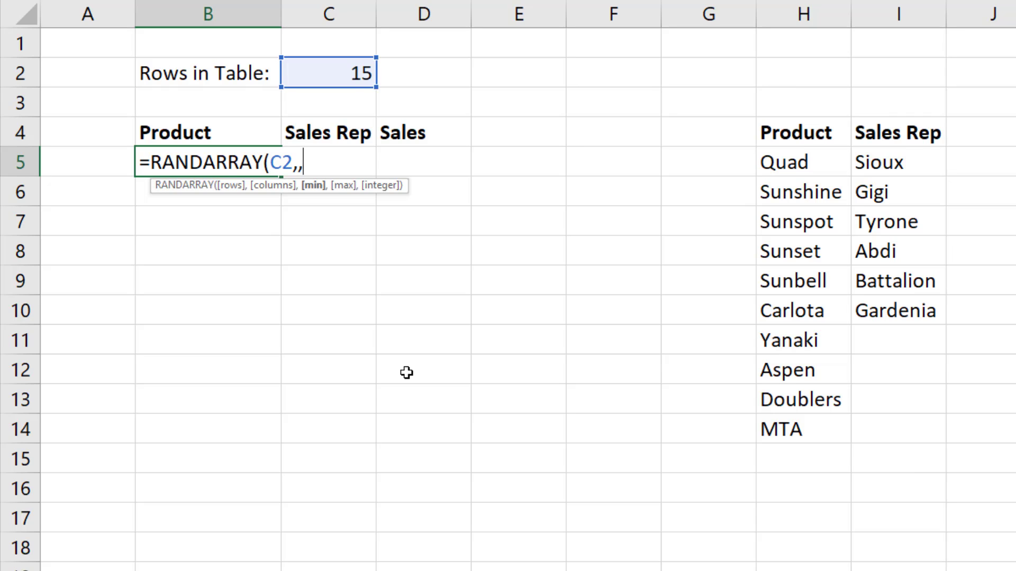
pyautogui.write('1,')
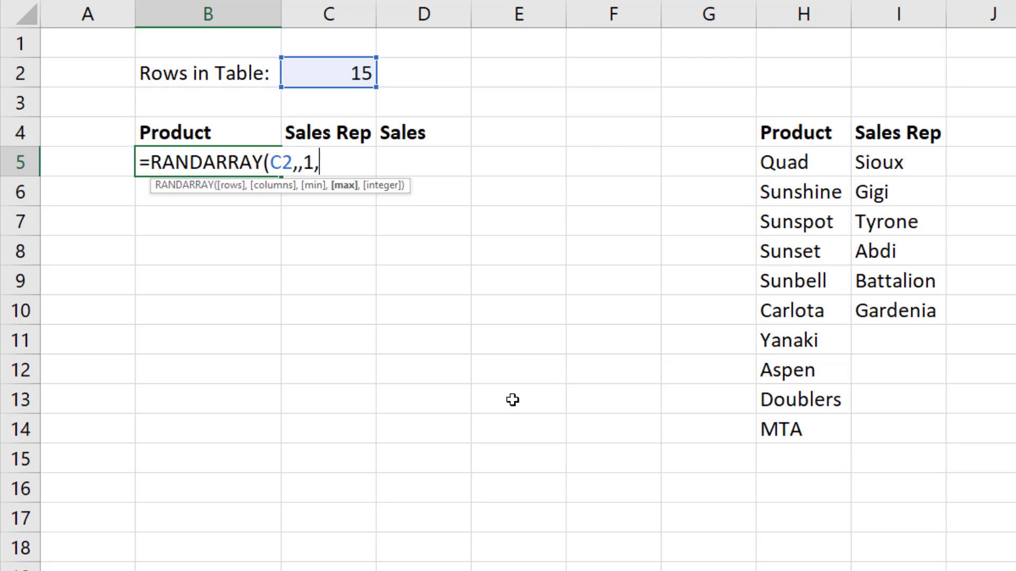
pyautogui.write('rows')
pyautogui.press('Tab')
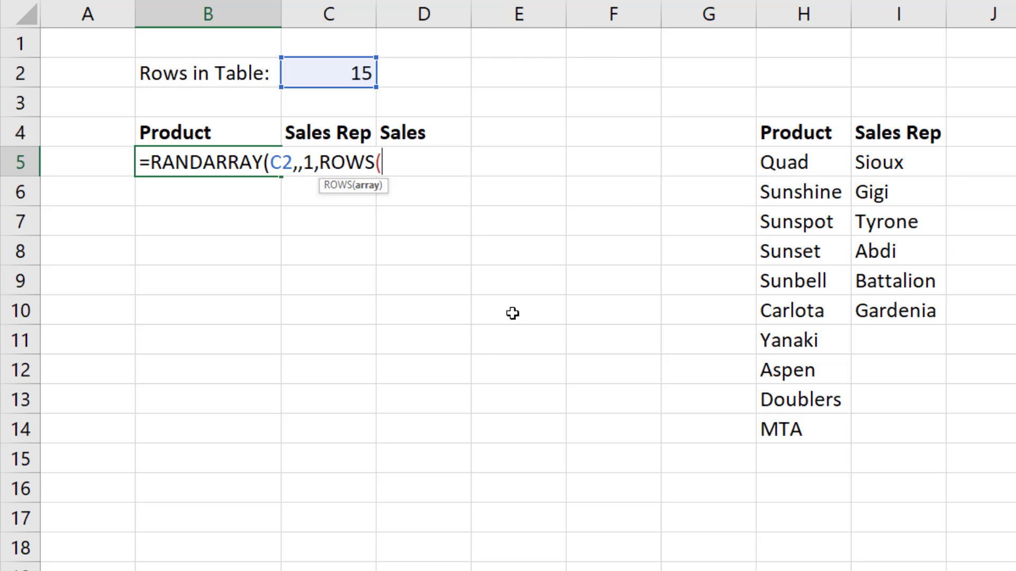
pyautogui.moveTo(787, 156); pyautogui.dragTo(798, 427)
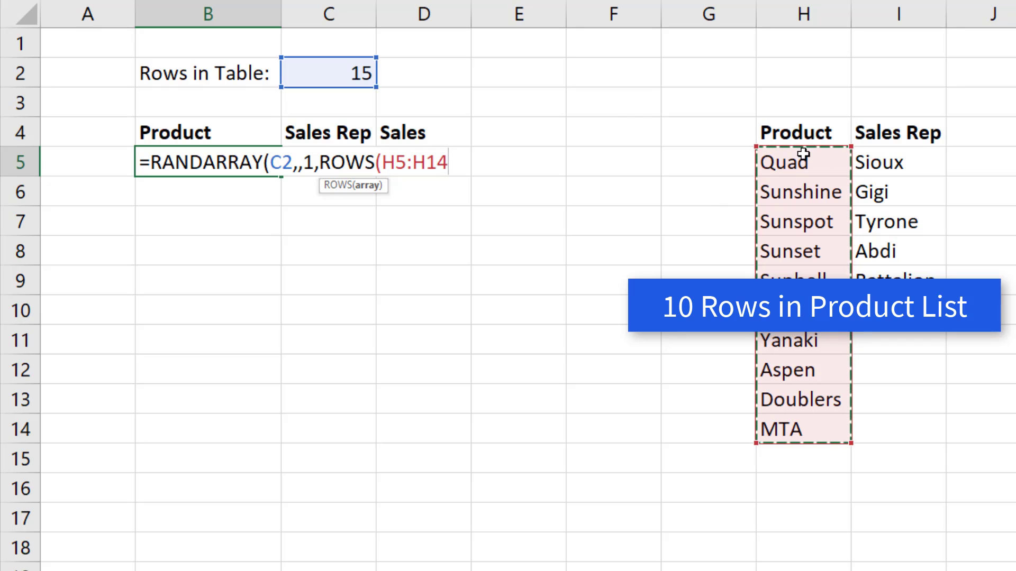
pyautogui.write(')')
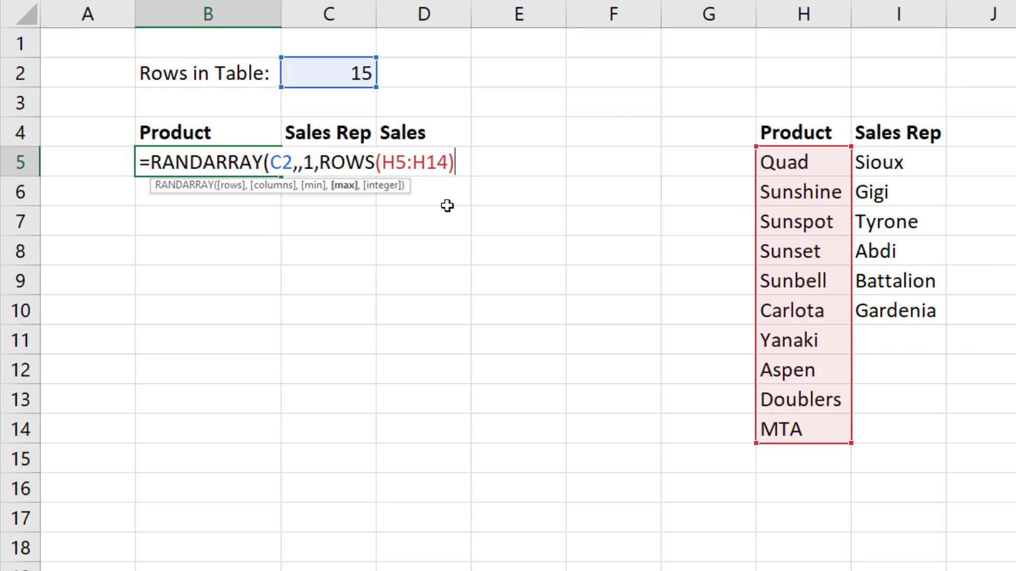
pyautogui.write(',')
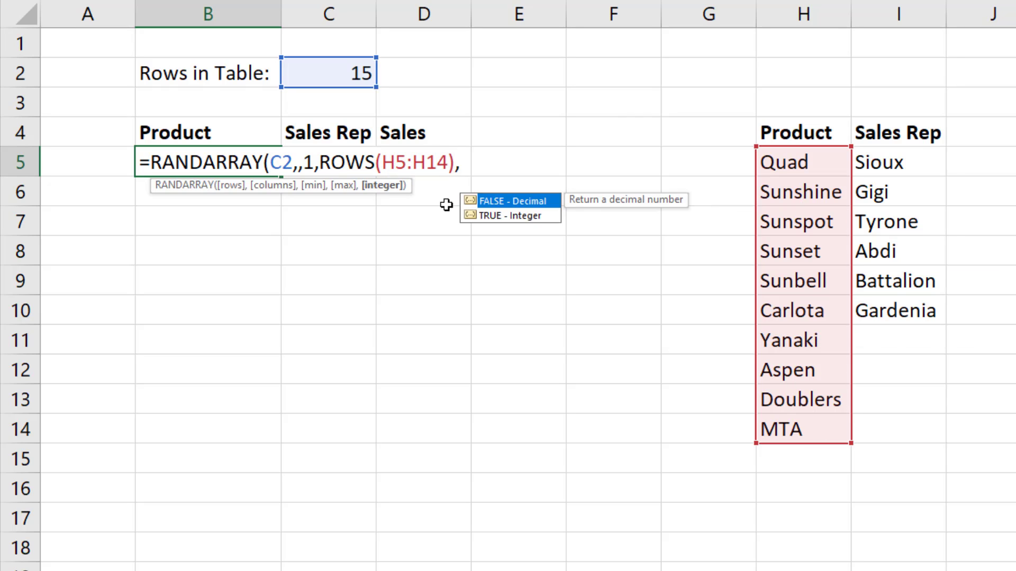
pyautogui.press('BackSpace')
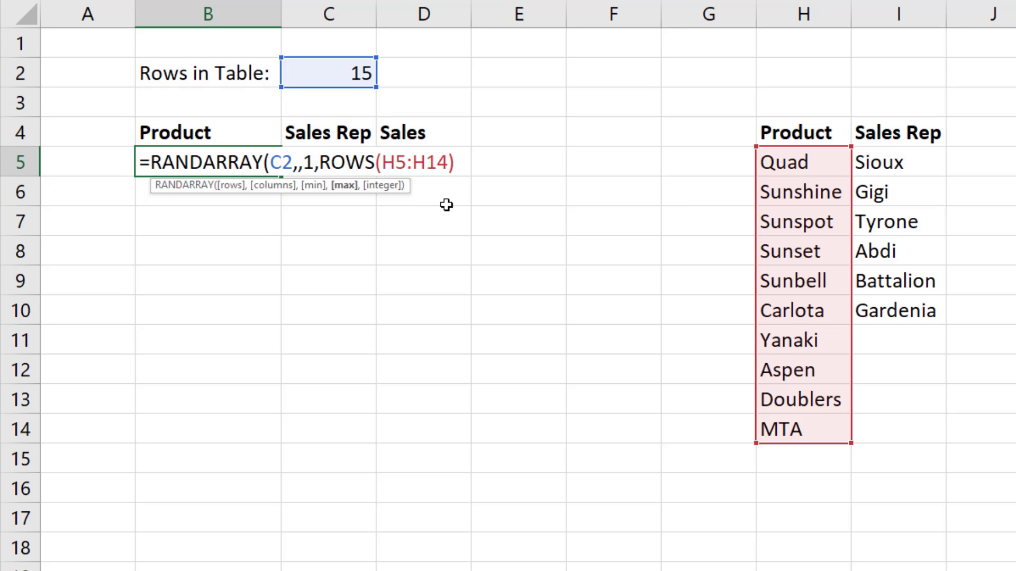
pyautogui.write(')')
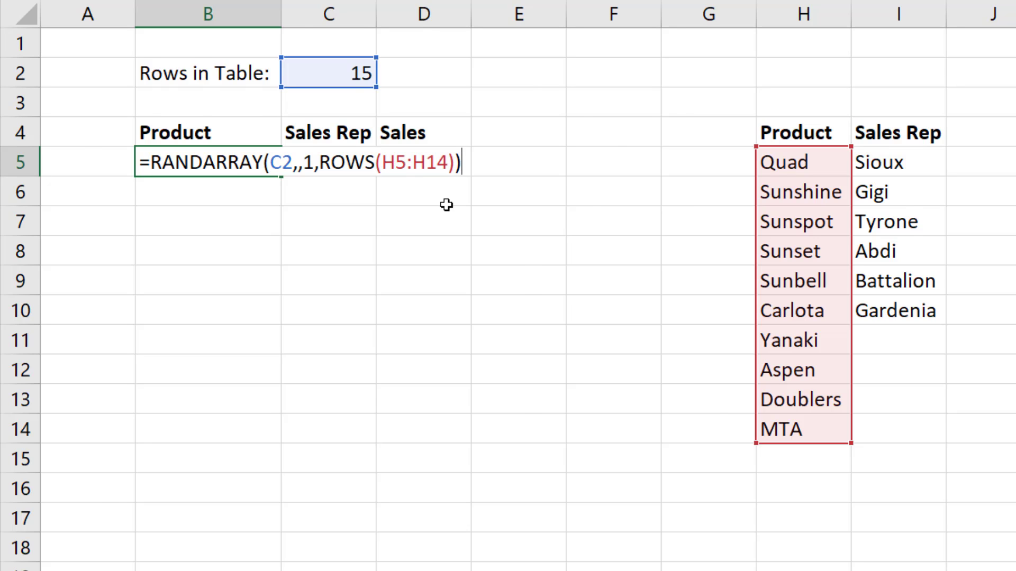
pyautogui.press('Return')
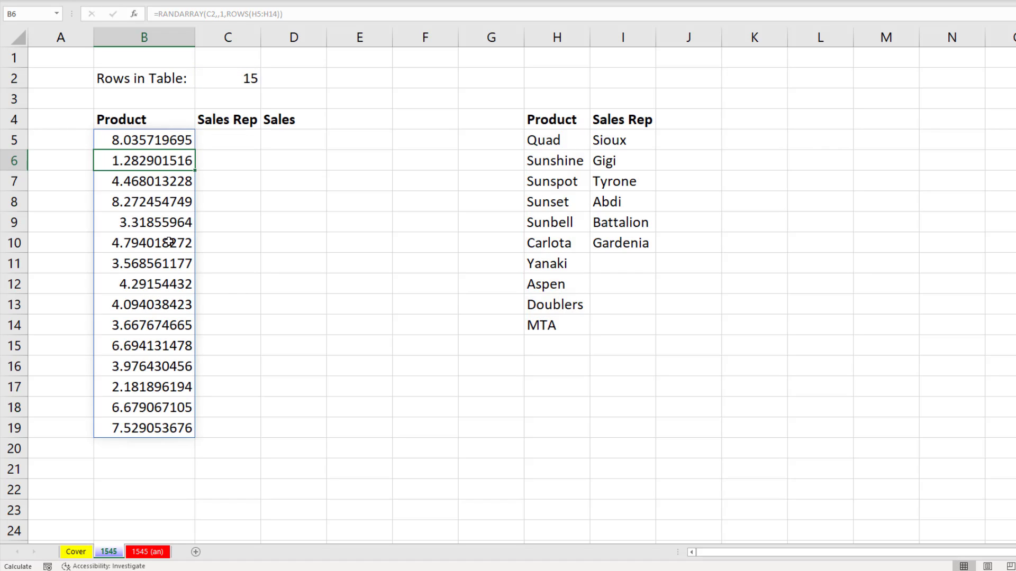
pyautogui.click(163, 142)
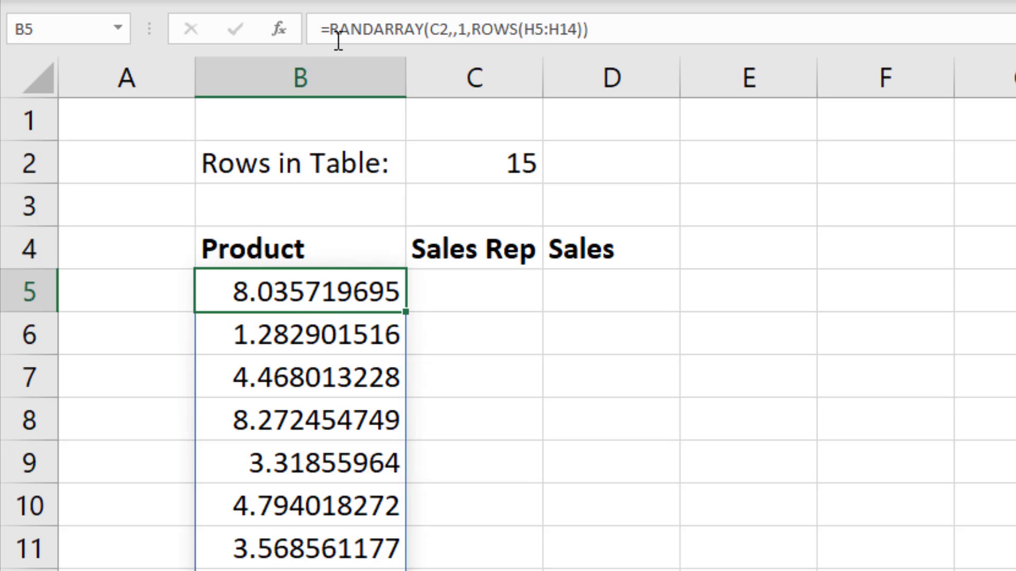
pyautogui.click(343, 343)
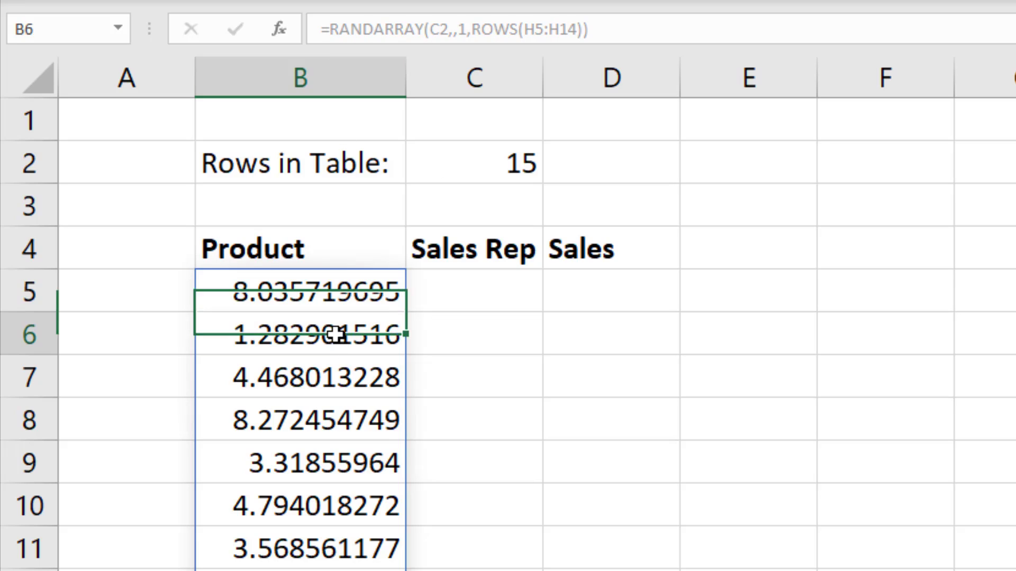
pyautogui.click(337, 377)
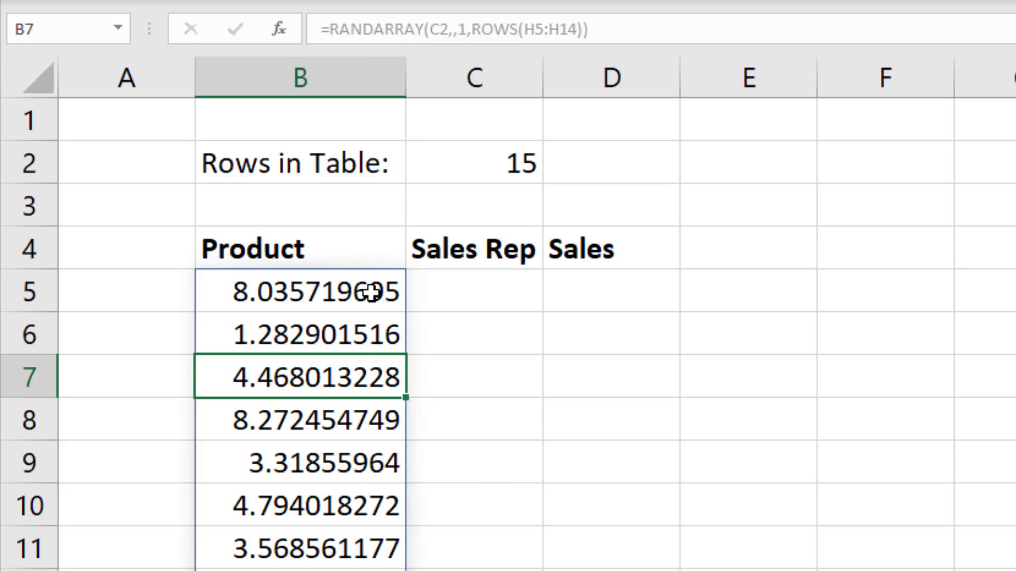
pyautogui.click(289, 292)
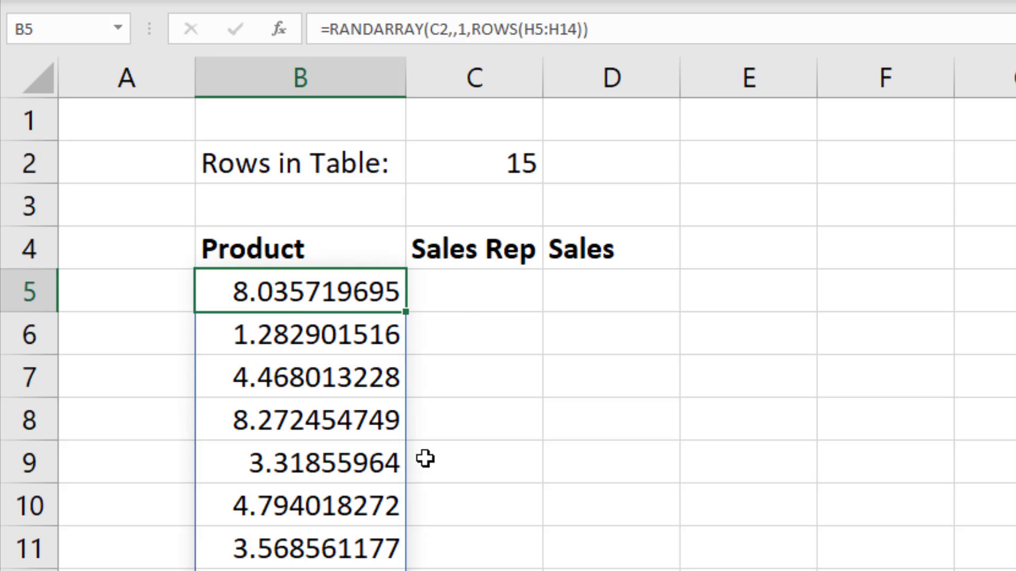
# Add 1 as RANDARRAY's integer argument in B5 for whole numbers, then recalculate twice
pyautogui.press('F2')
pyautogui.press('Left')
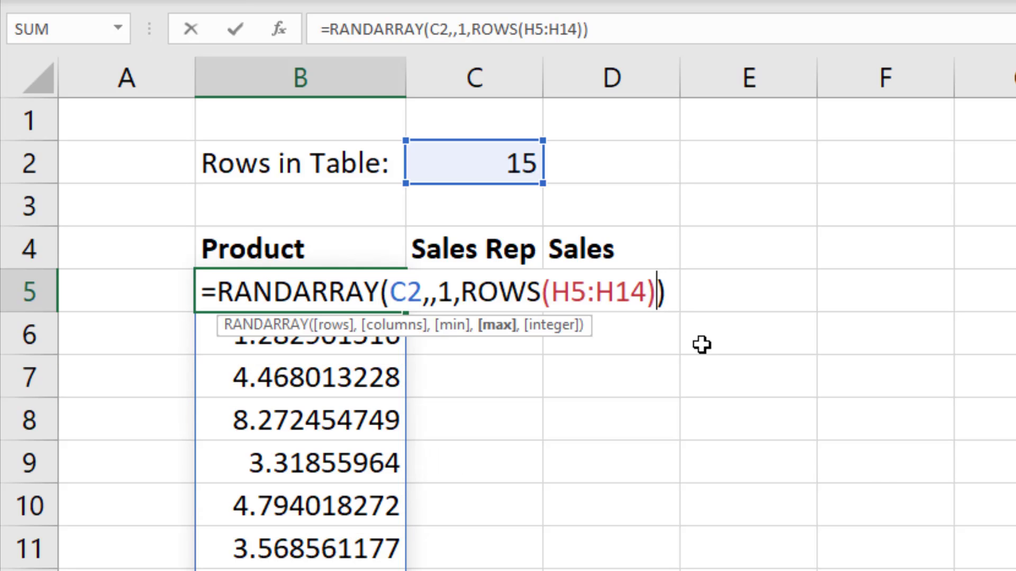
pyautogui.write(',')
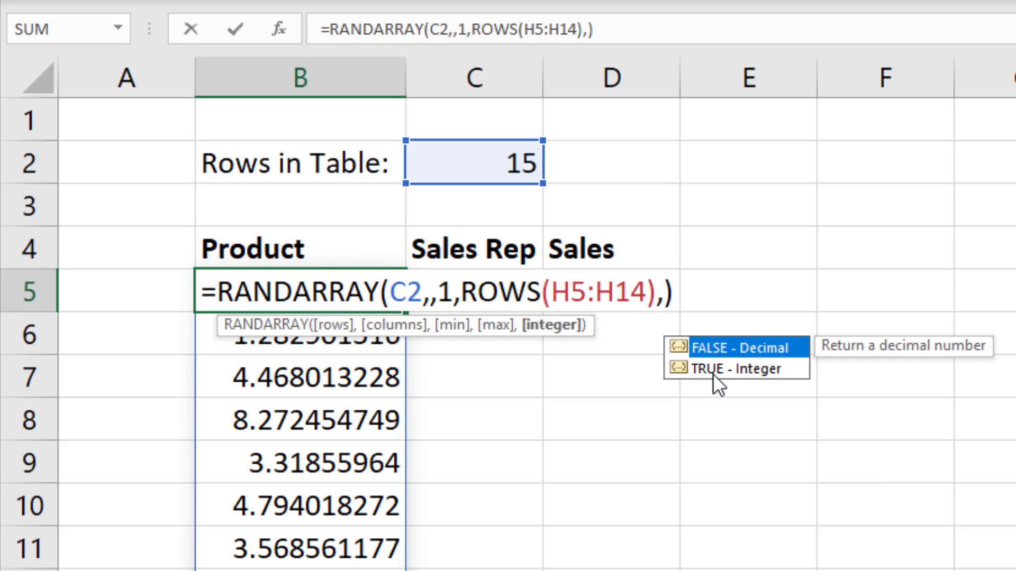
pyautogui.write('1')
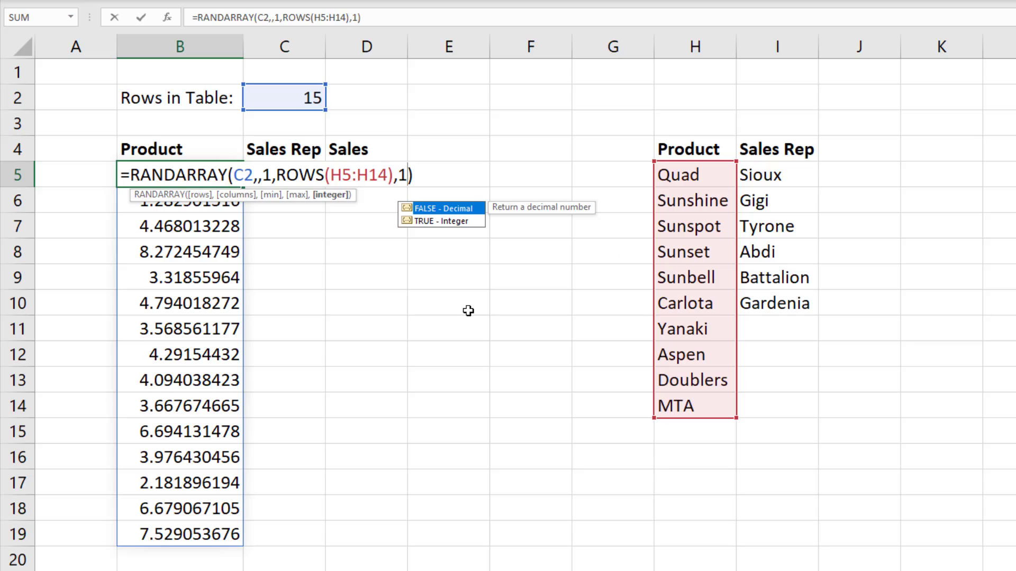
pyautogui.press('Return')
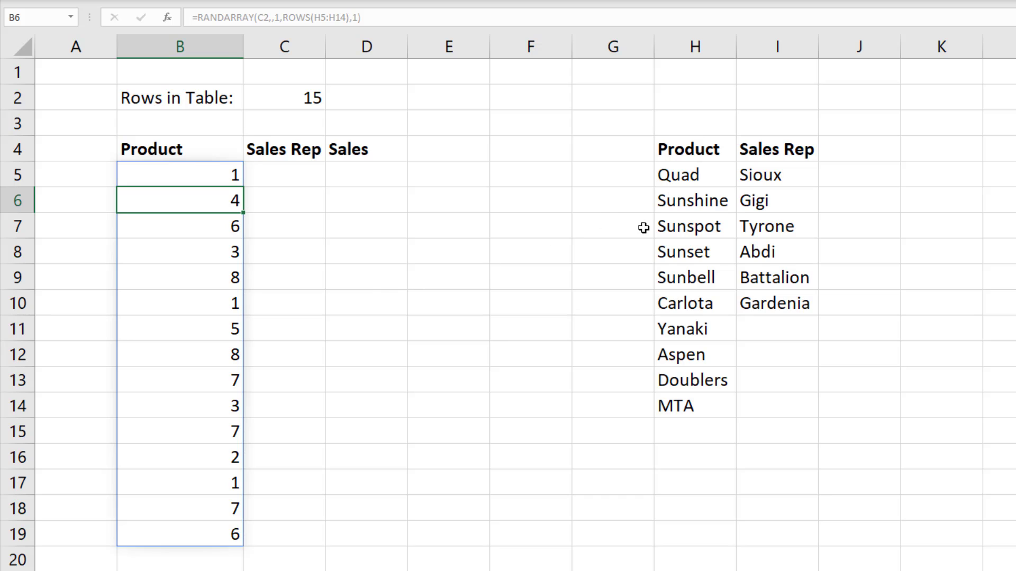
pyautogui.press('F9')
pyautogui.press('F9')
pyautogui.press('F9')
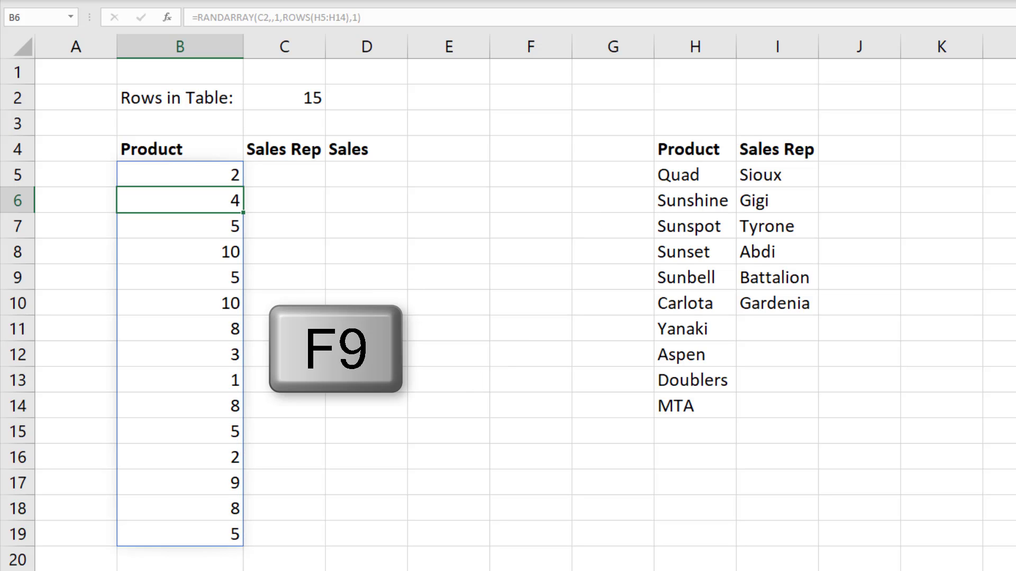
pyautogui.press('F9')
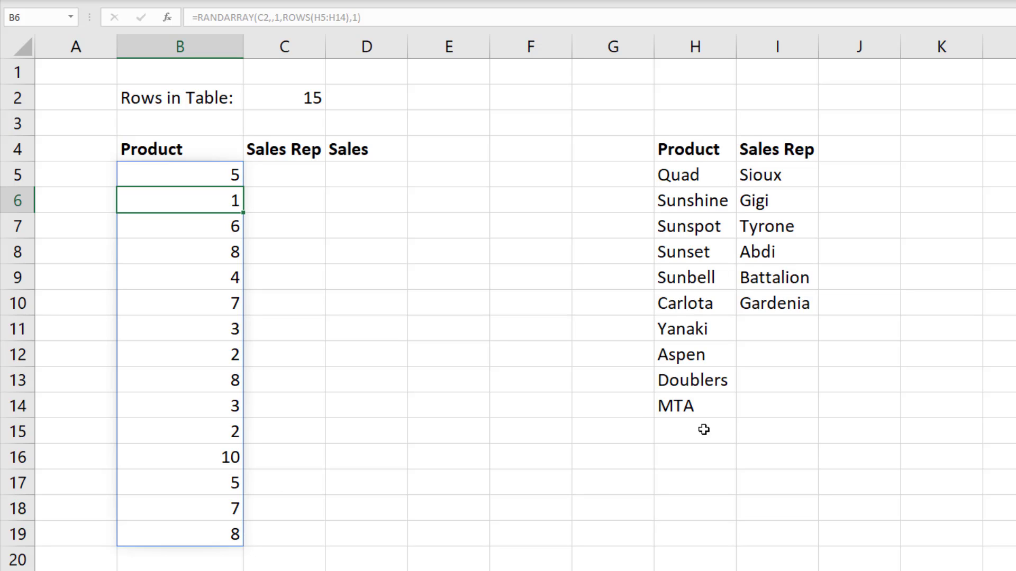
pyautogui.click(224, 178)
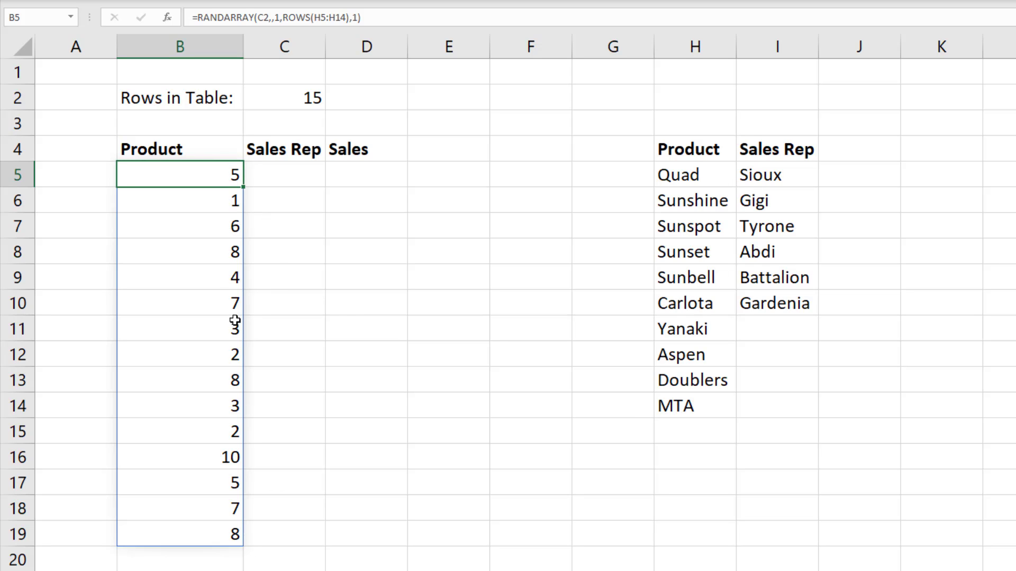
# Wrap B5's RANDARRAY in INDEX(H5:H14, …) to spill random product names, then recalculate
pyautogui.press('F2')
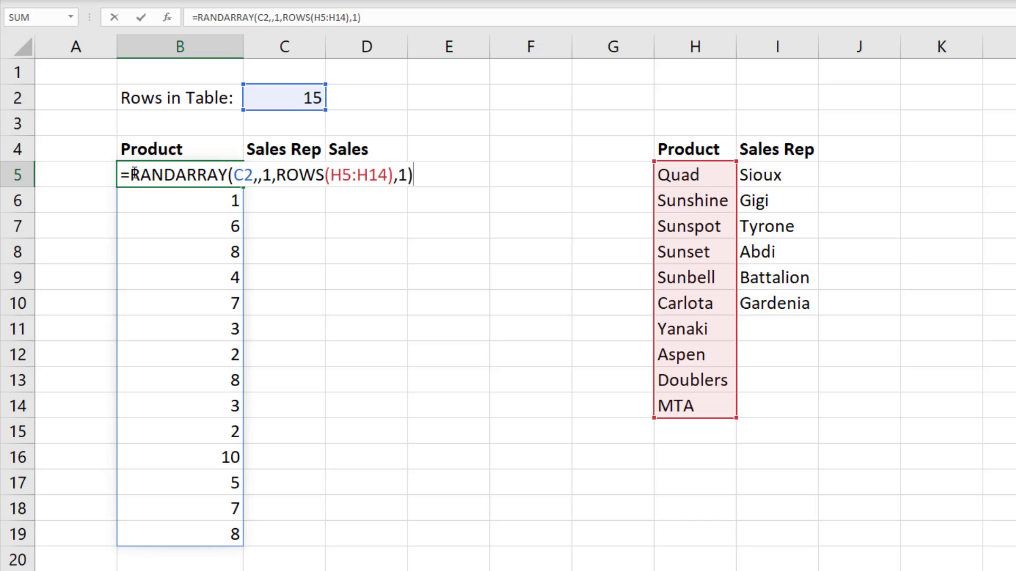
pyautogui.click(134, 175)
pyautogui.write('index(')
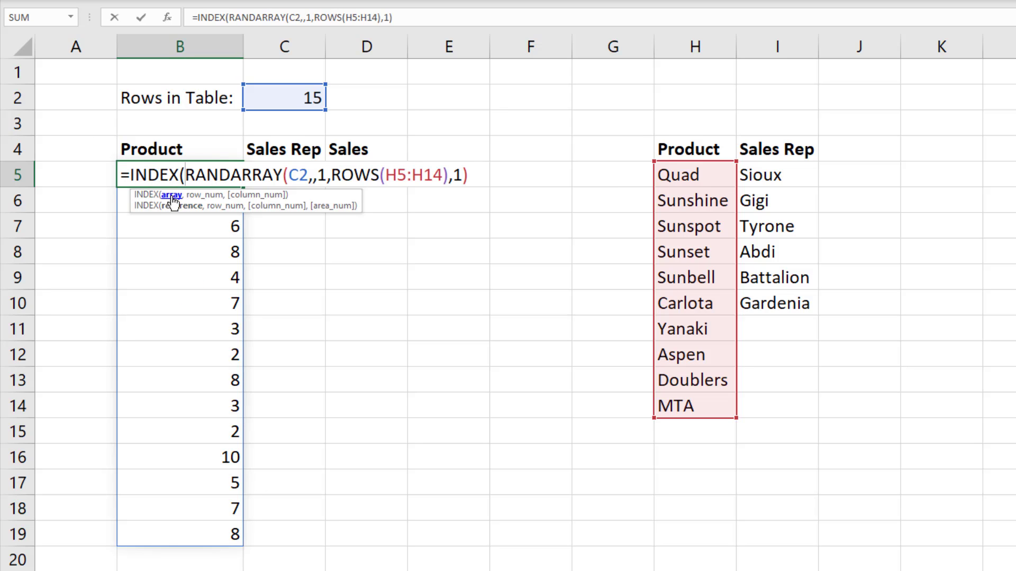
pyautogui.moveTo(700, 174); pyautogui.dragTo(682, 406)
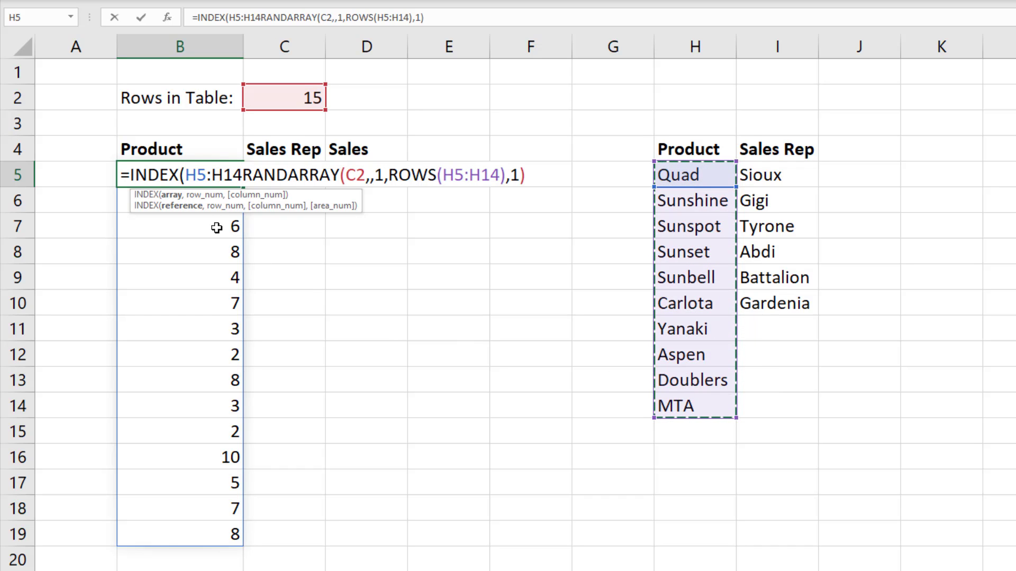
pyautogui.write(',')
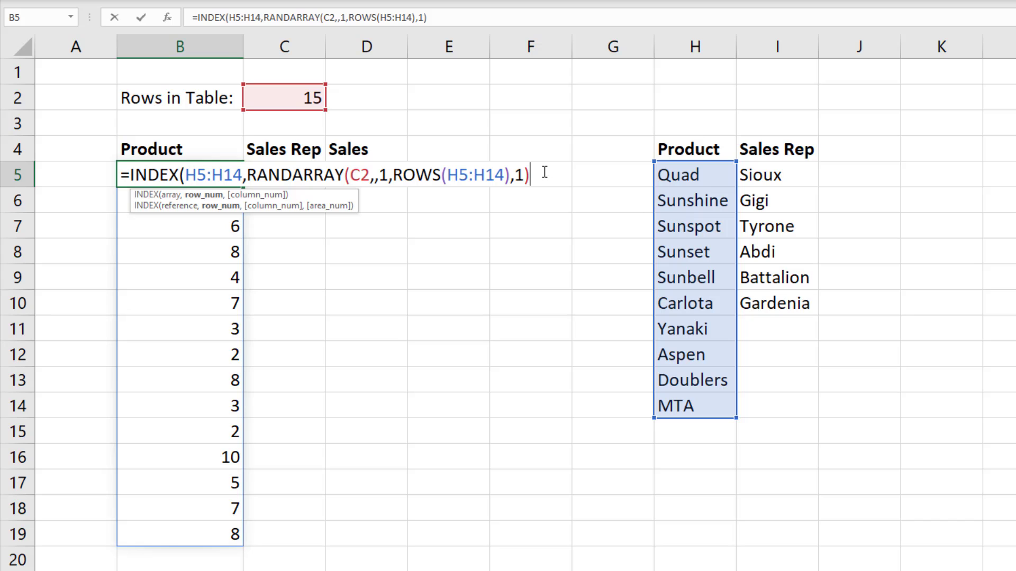
pyautogui.write(')')
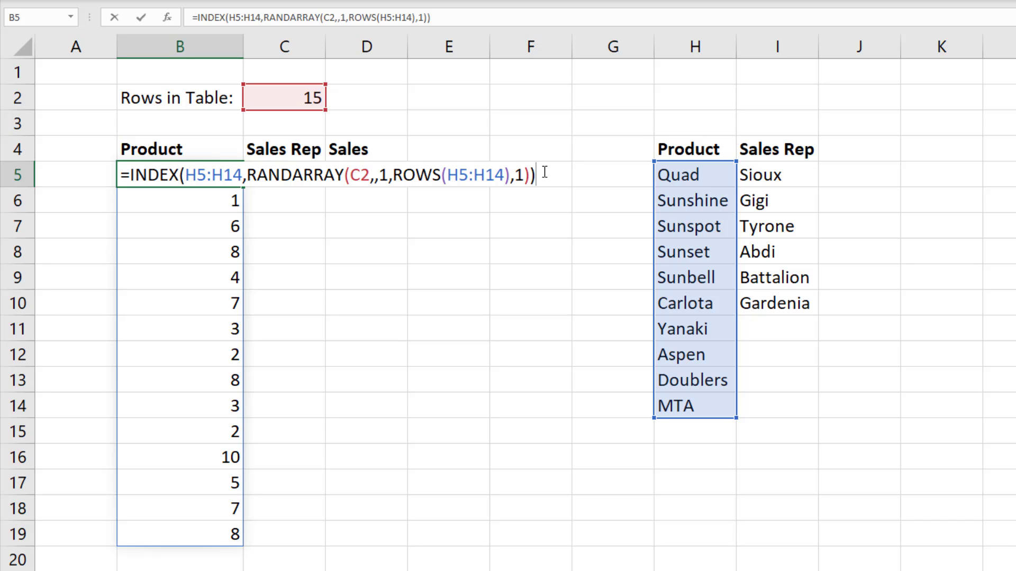
pyautogui.press('Return')
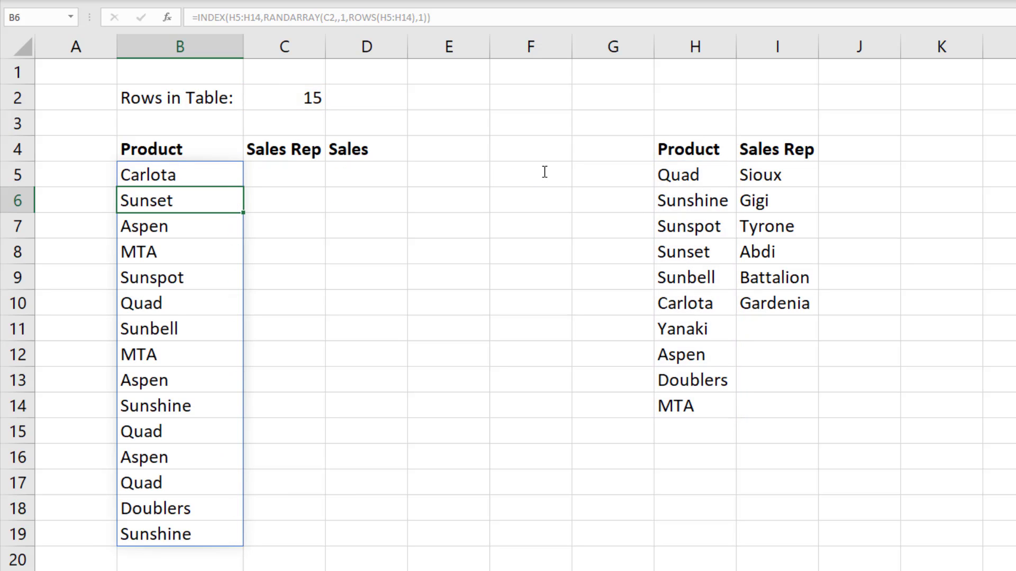
pyautogui.press('F9')
pyautogui.press('F9')
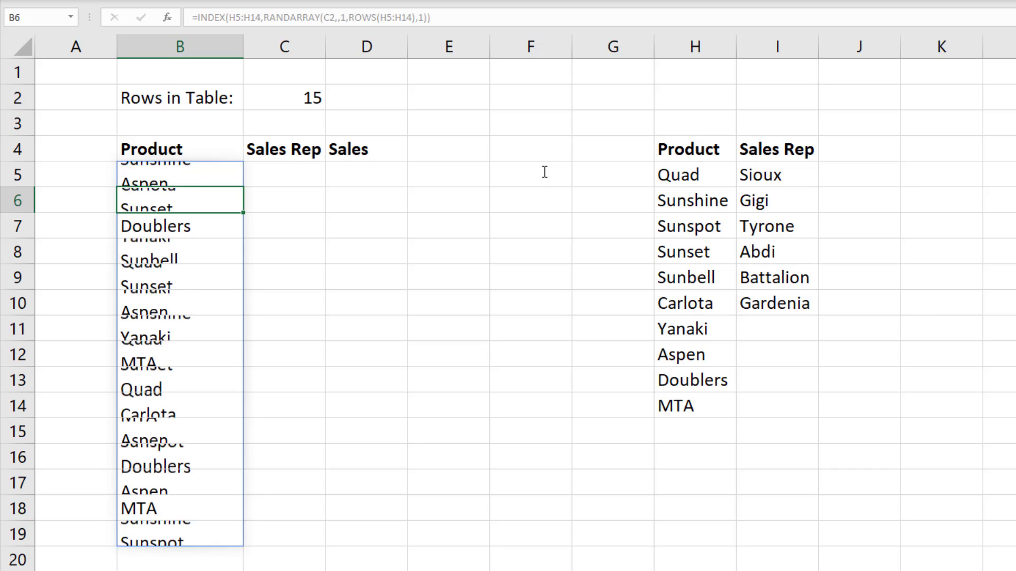
# Set Rows in Table in C2 to 10
pyautogui.click(323, 90)
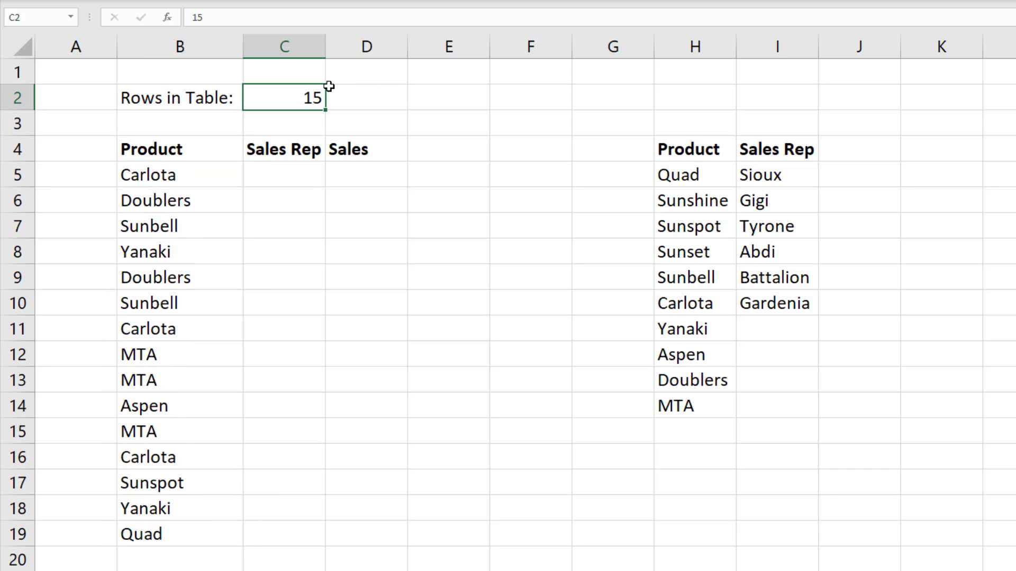
pyautogui.write('10')
pyautogui.press('Return')
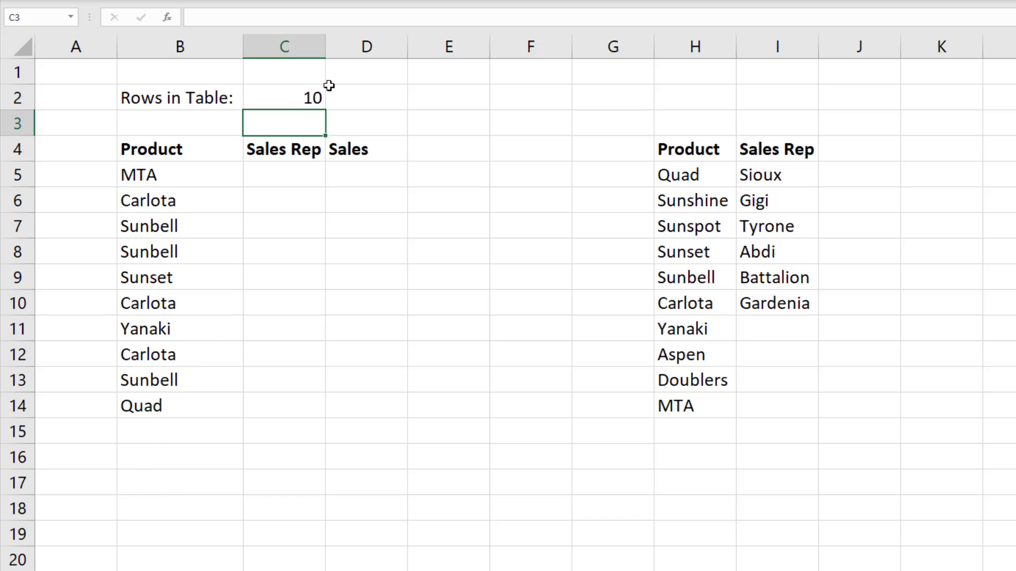
# Copy B5's INDEX/RANDARRAY formula text into C5 under Sales Rep
pyautogui.click(211, 180)
pyautogui.press('F2')
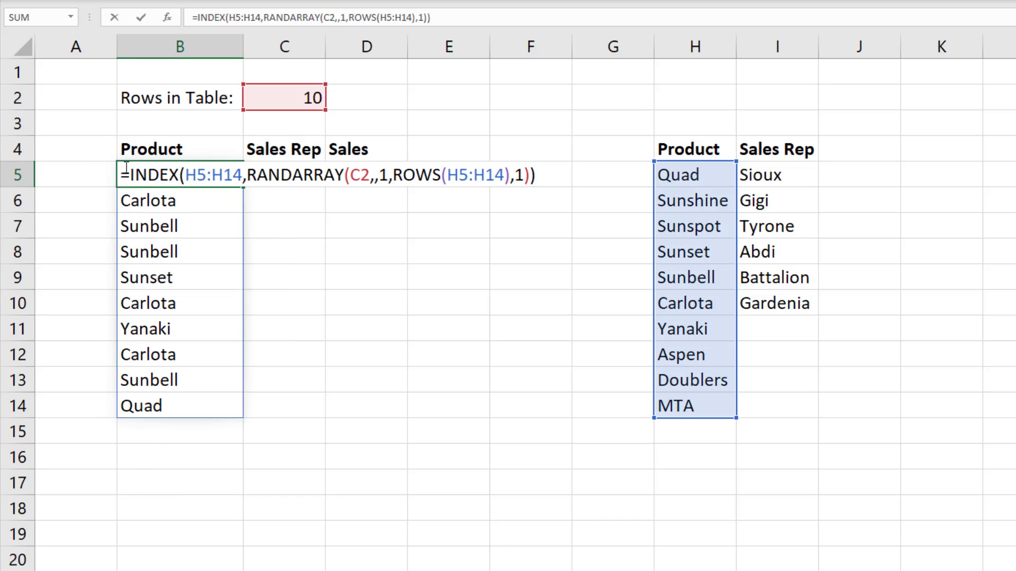
pyautogui.moveTo(120, 176); pyautogui.dragTo(709, 199)
pyautogui.hotkey('ctrl', 'c')
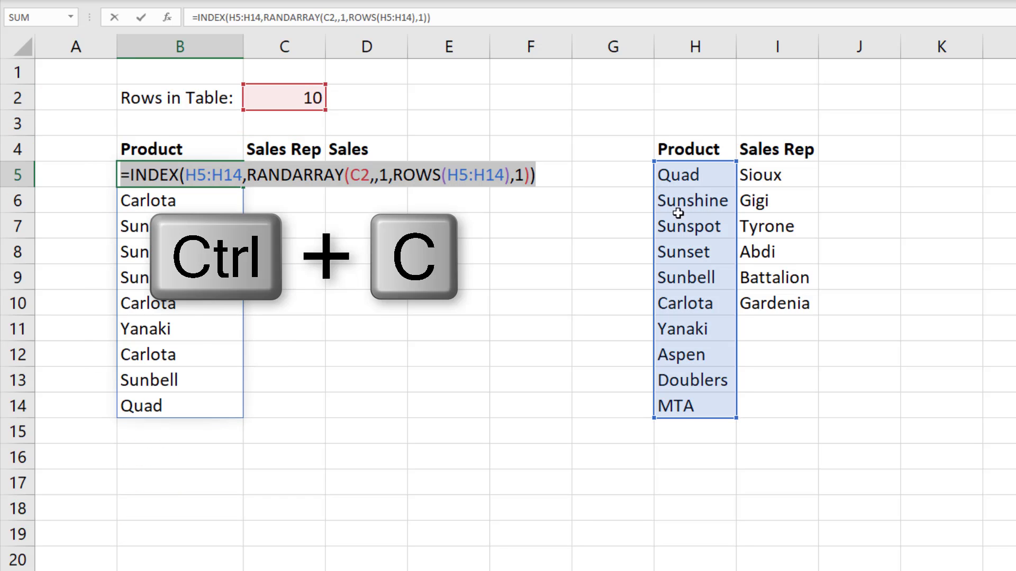
pyautogui.press('Escape')
pyautogui.doubleClick(318, 175)
pyautogui.hotkey('ctrl', 'v')
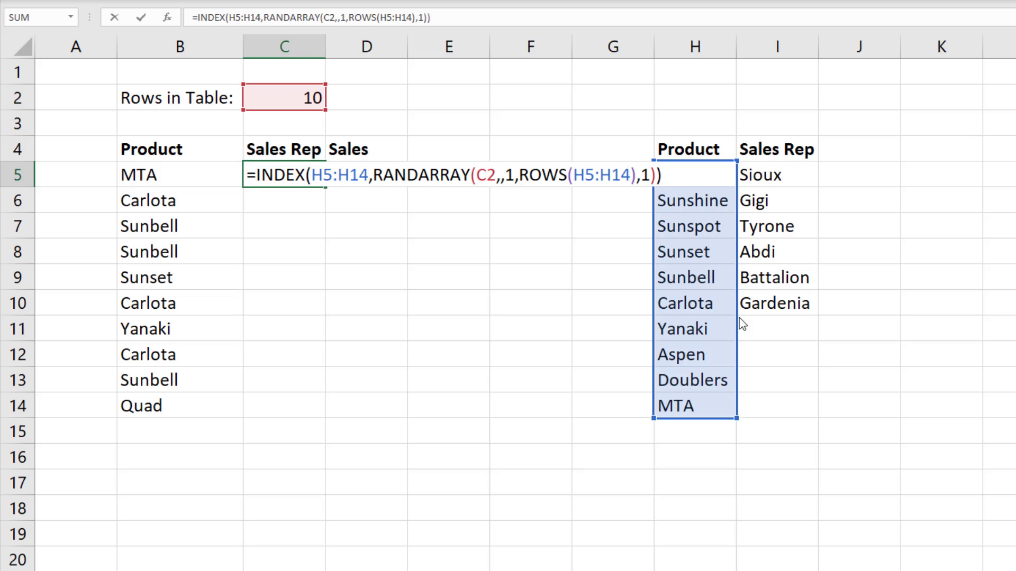
# Point C5's INDEX and ROWS ranges at the reps list I5:I10 so random sales reps spill
pyautogui.moveTo(512, 350); pyautogui.dragTo(569, 395)
pyautogui.moveTo(817, 413); pyautogui.dragTo(751, 312)
pyautogui.moveTo(738, 360); pyautogui.dragTo(769, 363)
pyautogui.moveTo(819, 417); pyautogui.dragTo(815, 315)
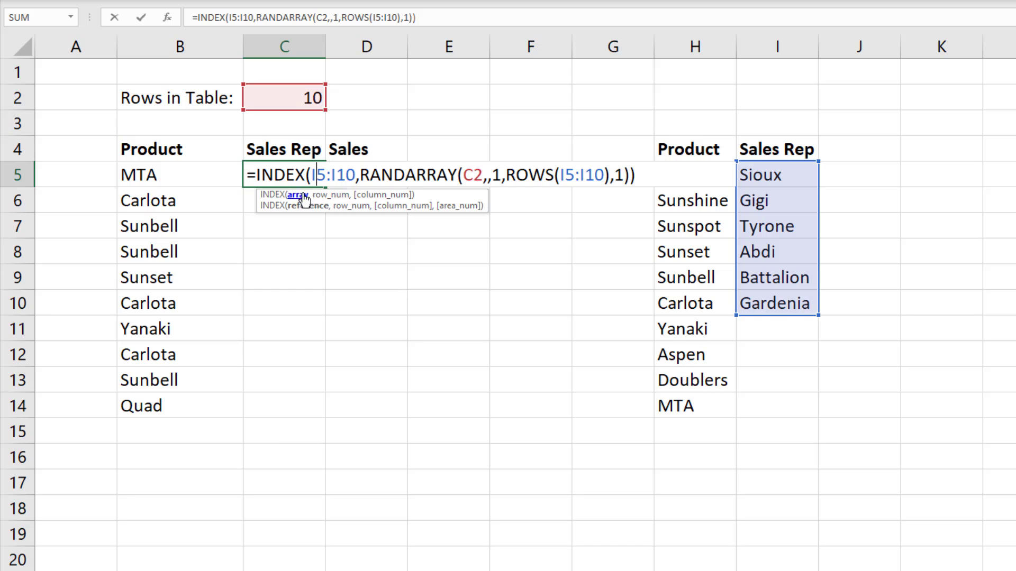
pyautogui.click(565, 174)
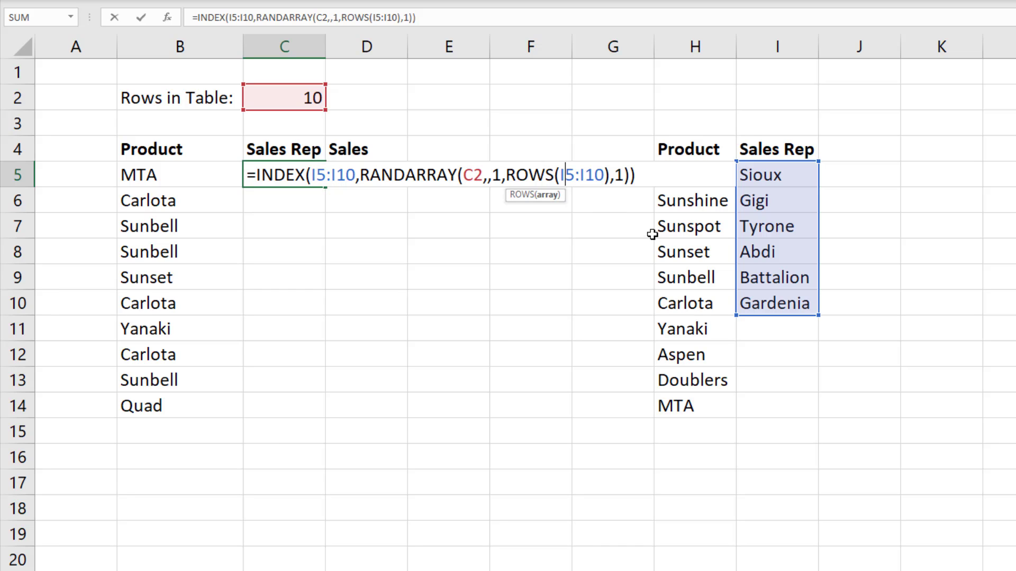
pyautogui.press('Return')
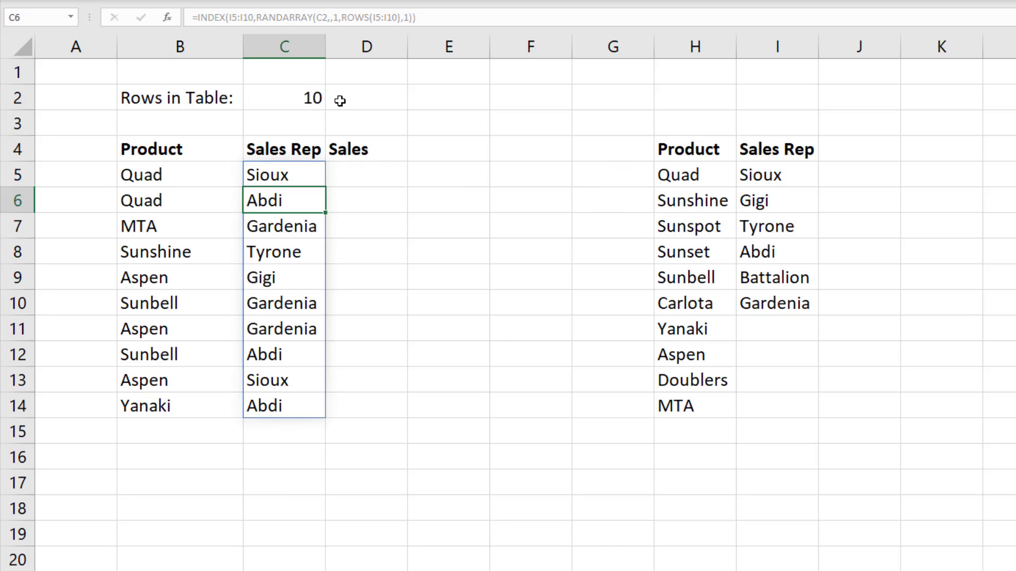
# Set Rows in Table in C2 back to 15
pyautogui.click(321, 96)
pyautogui.write('15')
pyautogui.press('Return')
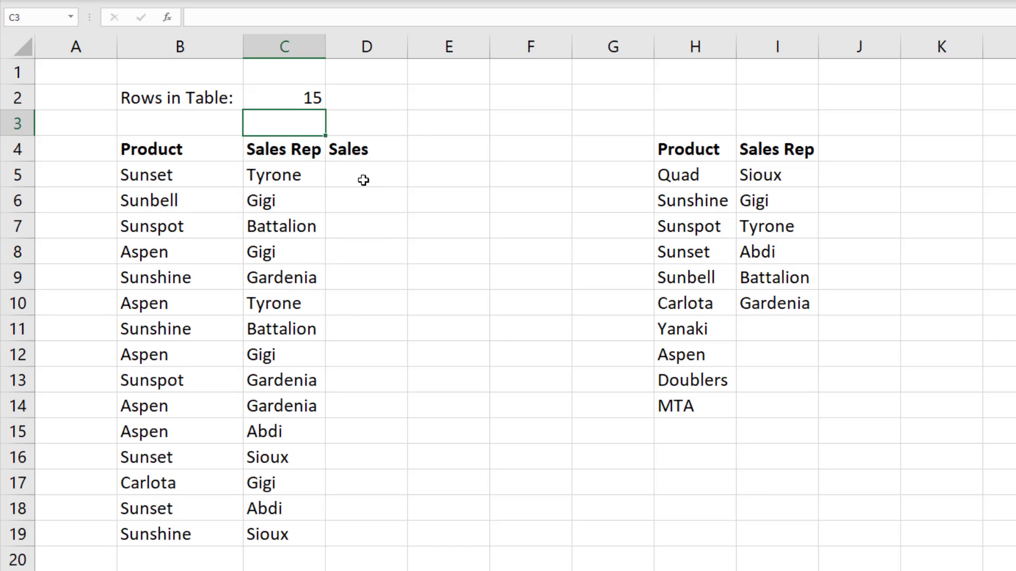
# Enter =RANDARRAY(C2,,1,2599) in D5 to spill random sales values
pyautogui.click(364, 180)
pyautogui.write('=rand')
pyautogui.press('Down')
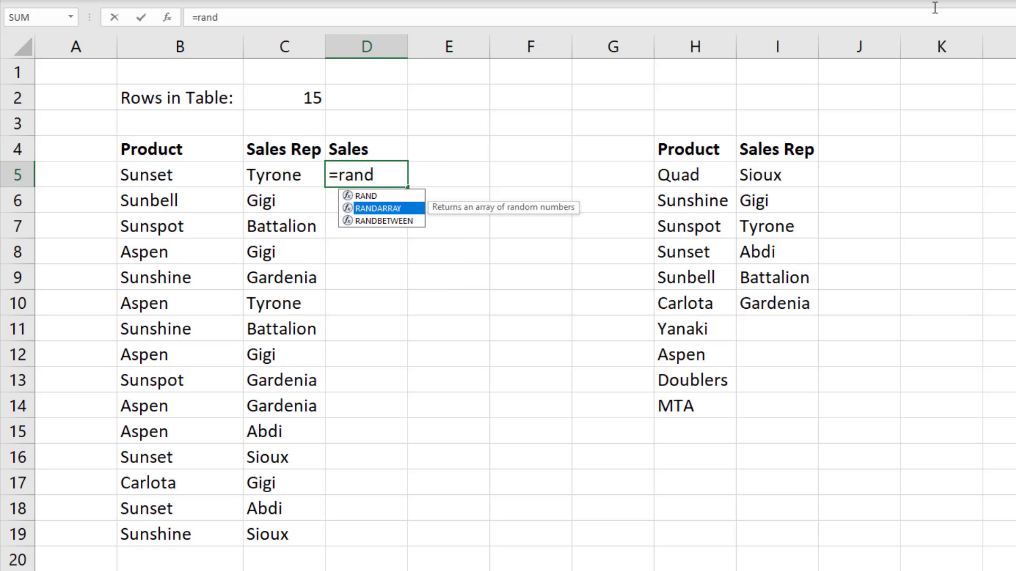
pyautogui.press('Tab')
pyautogui.click(275, 98)
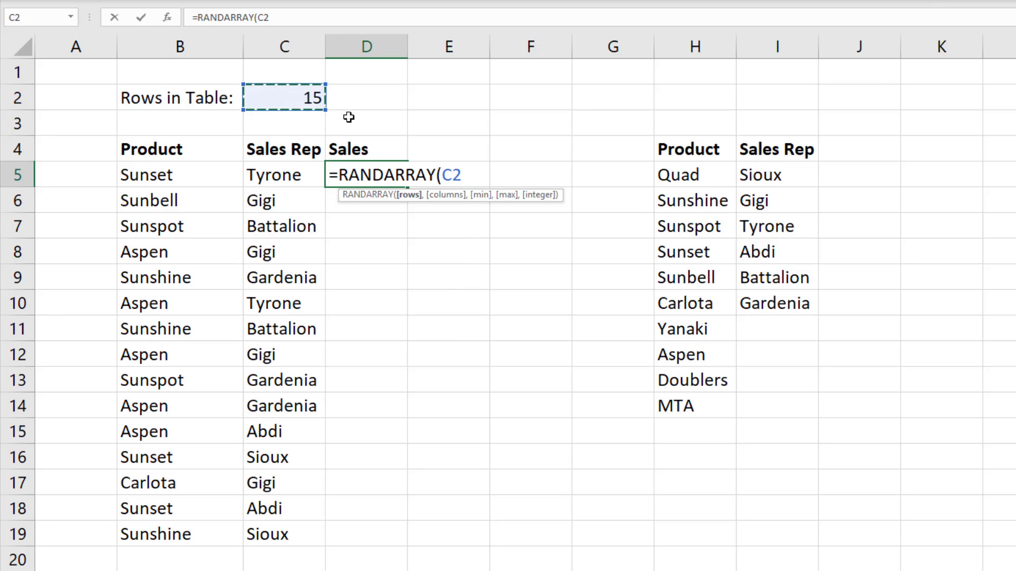
pyautogui.write(',,')
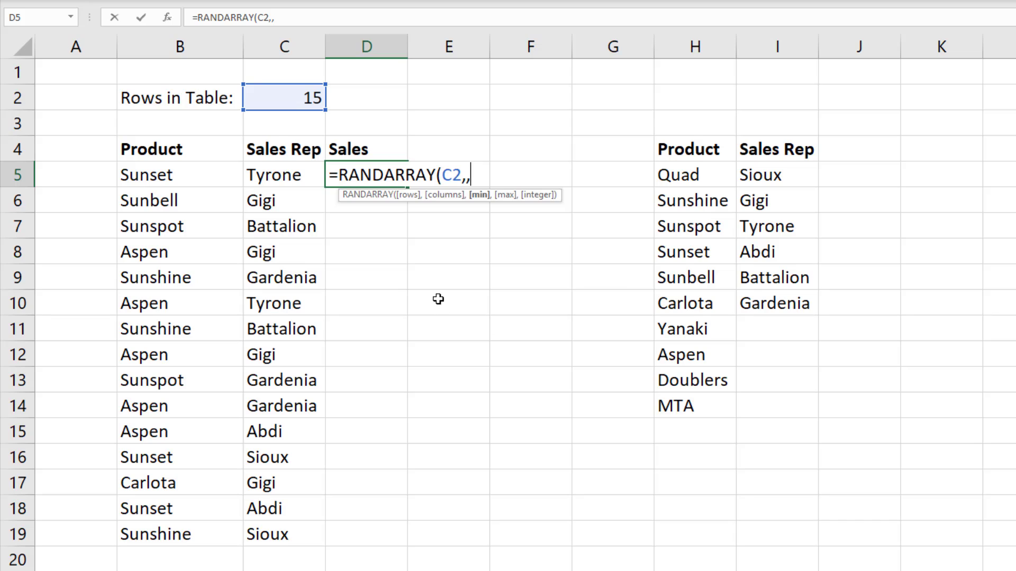
pyautogui.write('1,2599')
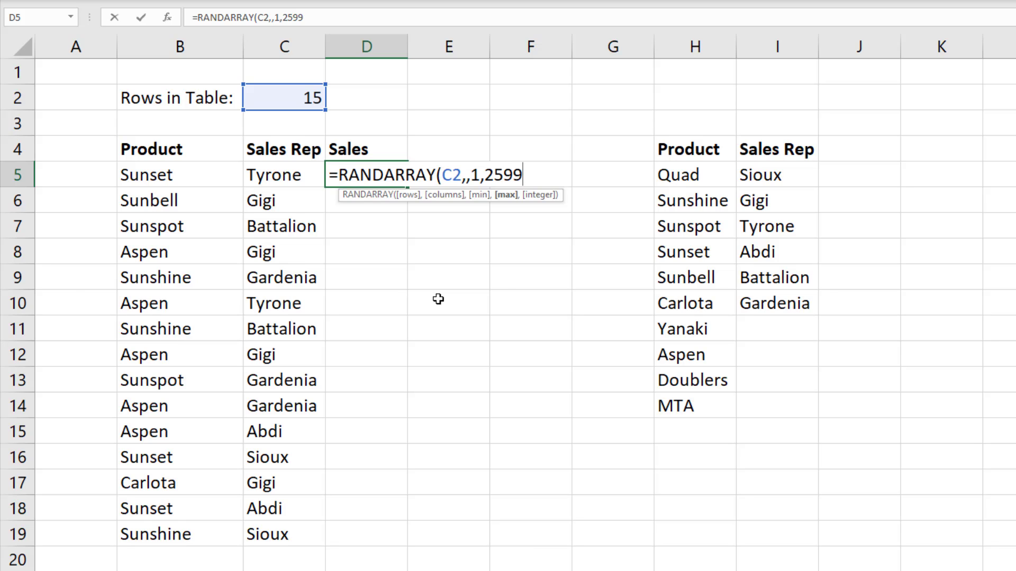
pyautogui.write(')')
pyautogui.press('Return')
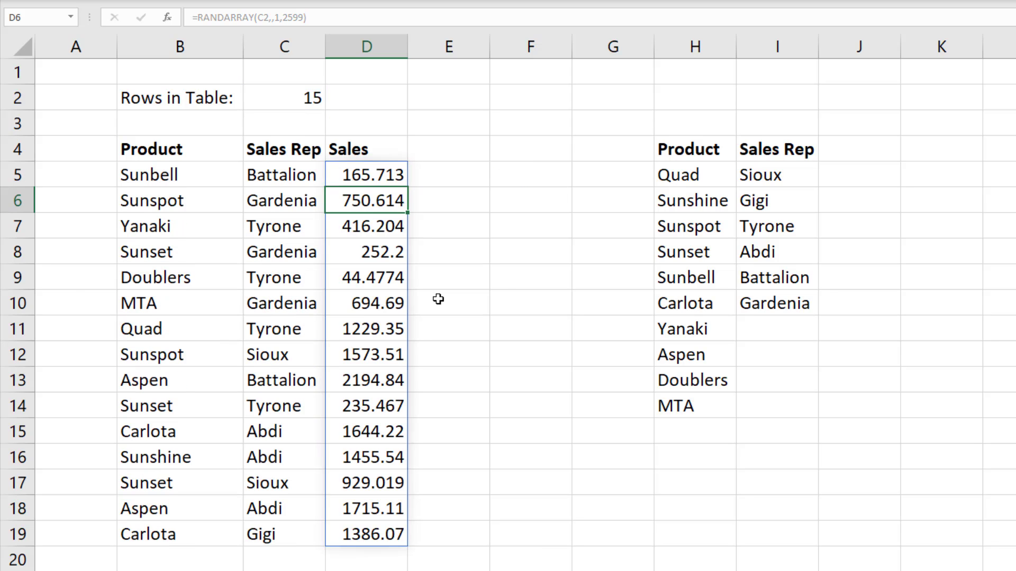
# Wrap D5's formula as =ROUND(RANDARRAY(C2,,1,2599),2) and recalculate
pyautogui.click(366, 176)
pyautogui.doubleClick(369, 178)
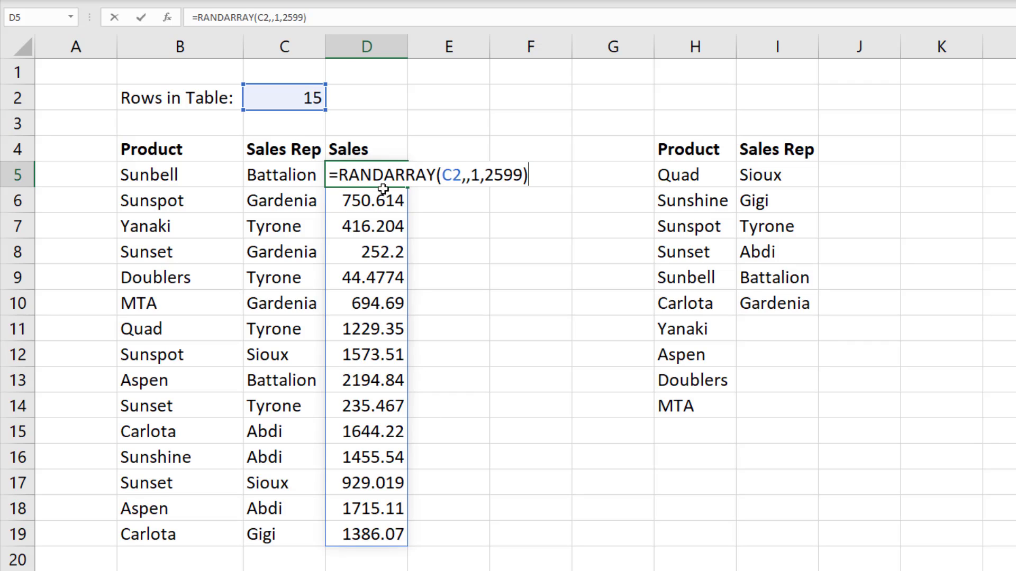
pyautogui.click(339, 167)
pyautogui.write('round')
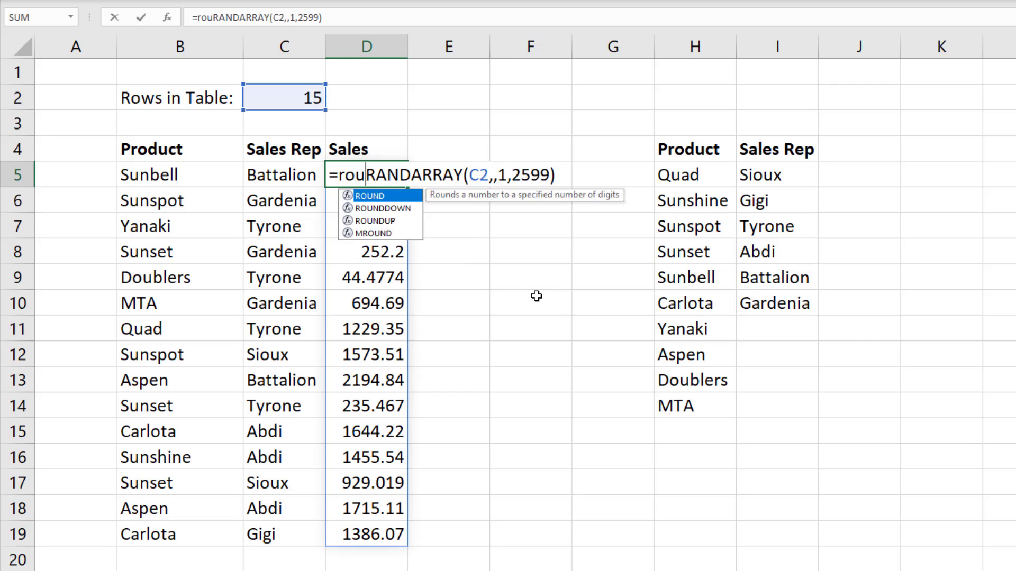
pyautogui.press('Tab')
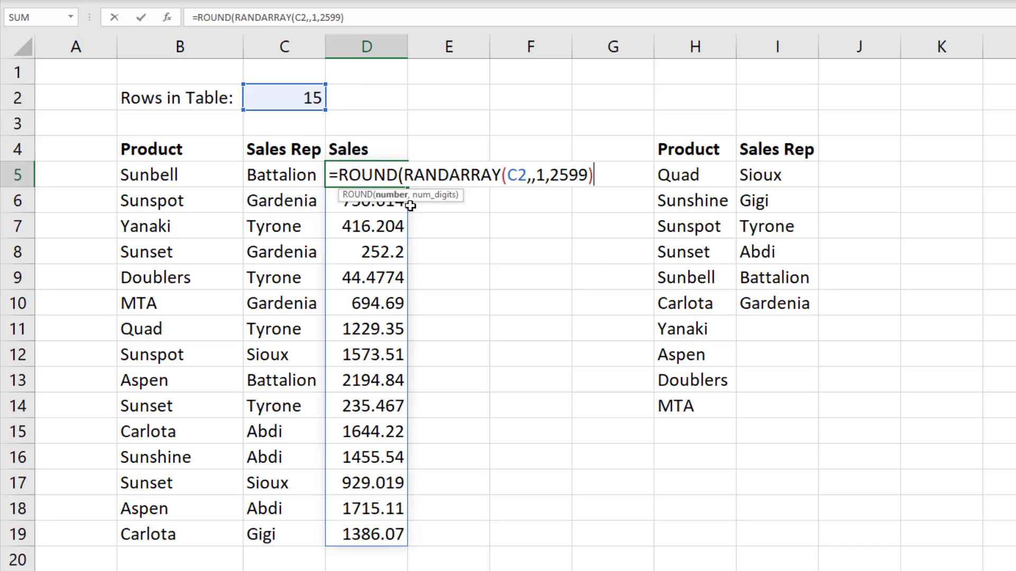
pyautogui.write(',2)')
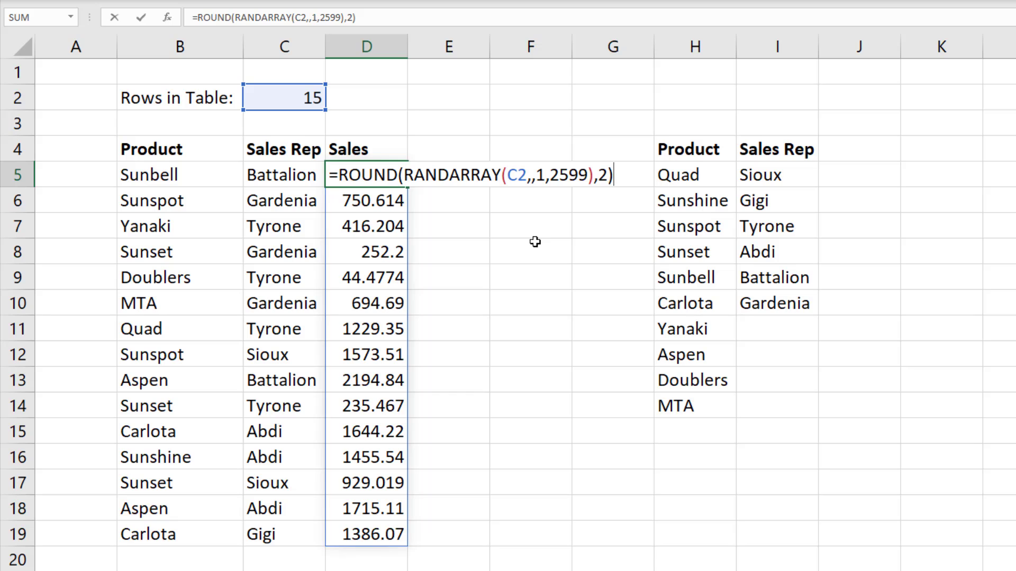
pyautogui.press('Return')
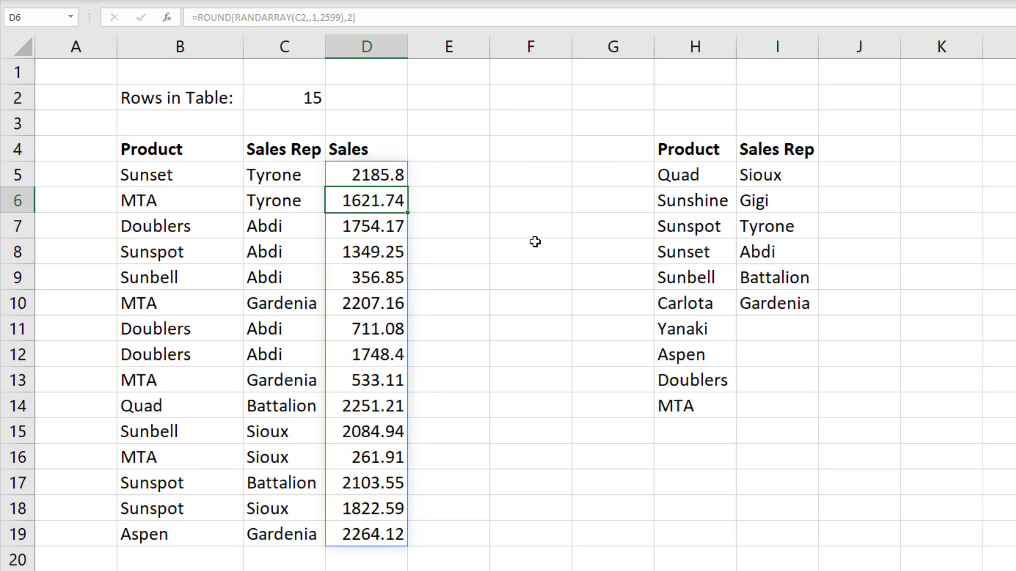
pyautogui.press('F9')
pyautogui.press('F9')
pyautogui.press('F9')
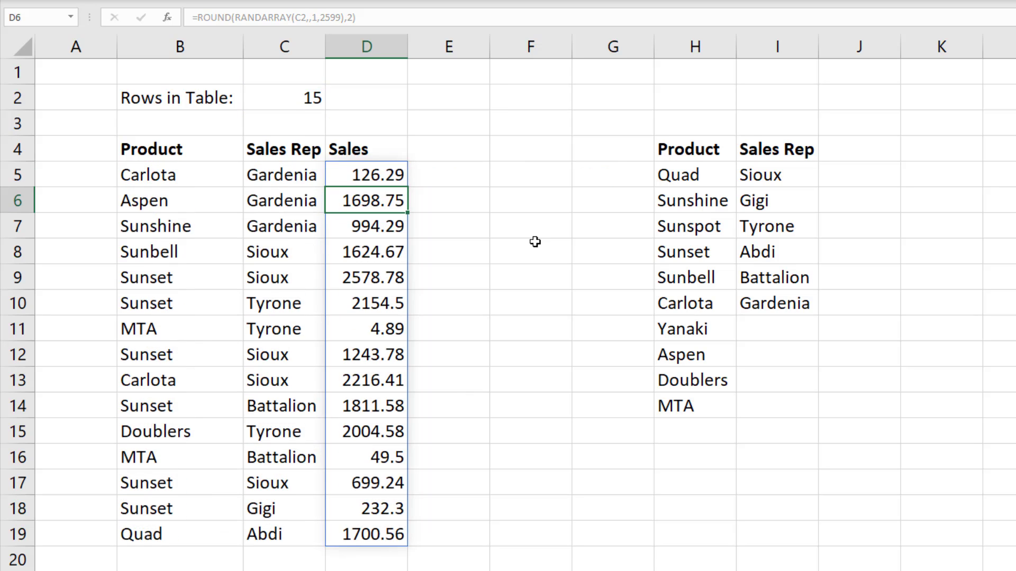
# Set Rows in Table to 5 and display D5's rounded sales formula
pyautogui.click(297, 94)
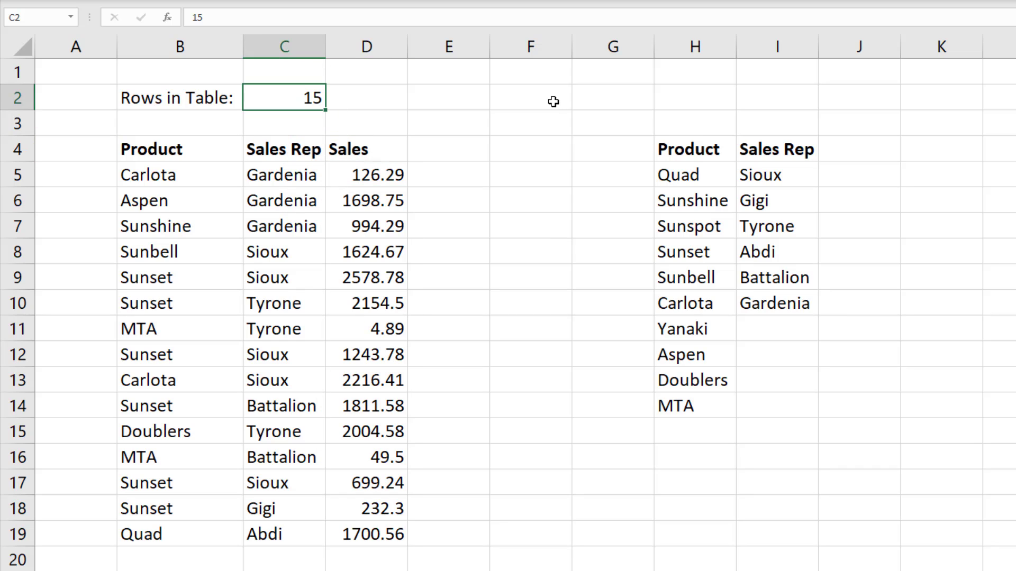
pyautogui.write('5')
pyautogui.hotkey('ctrl', 'Return')
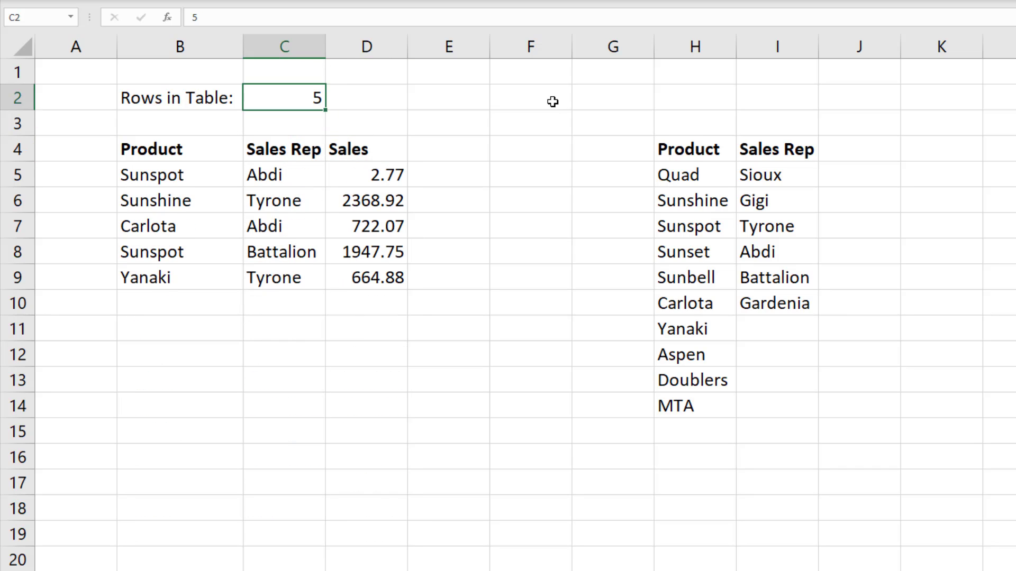
pyautogui.click(399, 176)
pyautogui.press('F2')
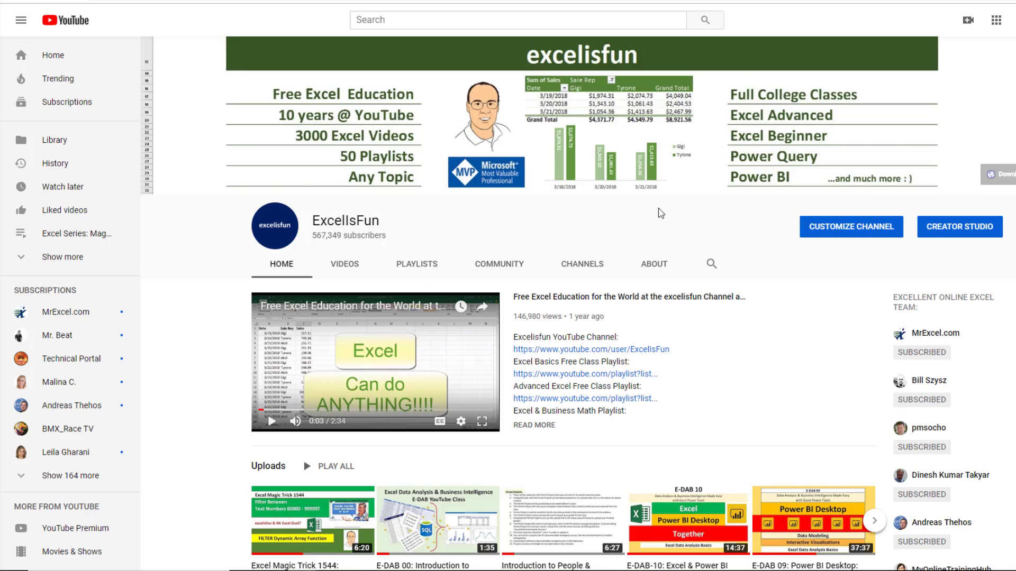
# Open the Basic Excel Business Analytics playlist from the channel page and browse its videos
pyautogui.scroll(-8, 555, 301)
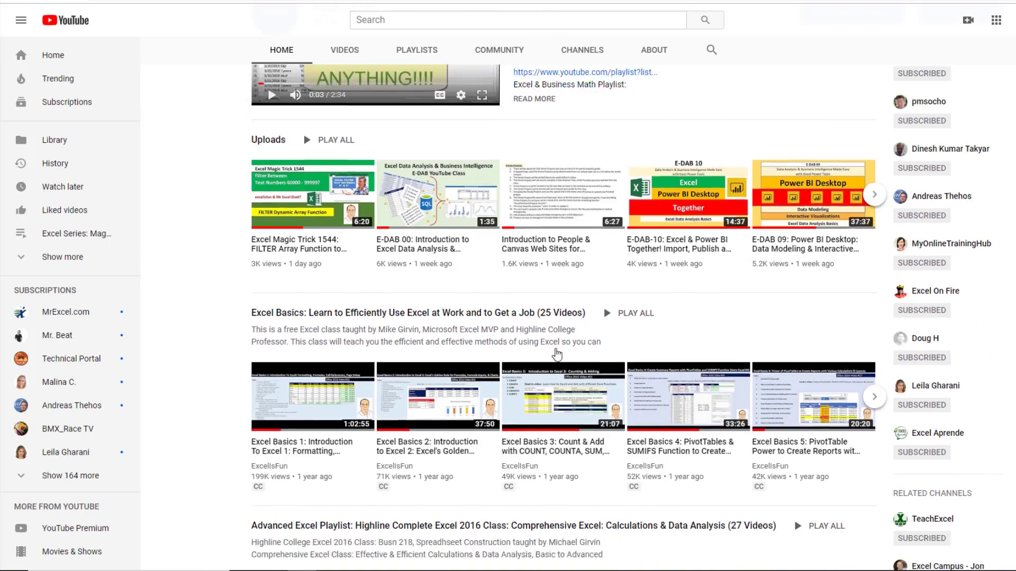
pyautogui.scroll(-15, 557, 353)
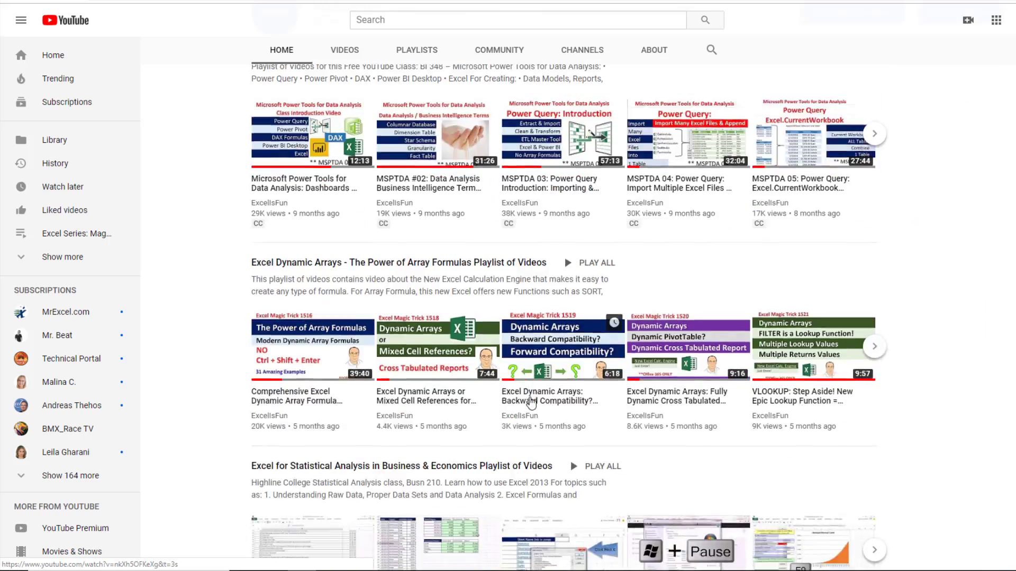
pyautogui.scroll(-8, 532, 405)
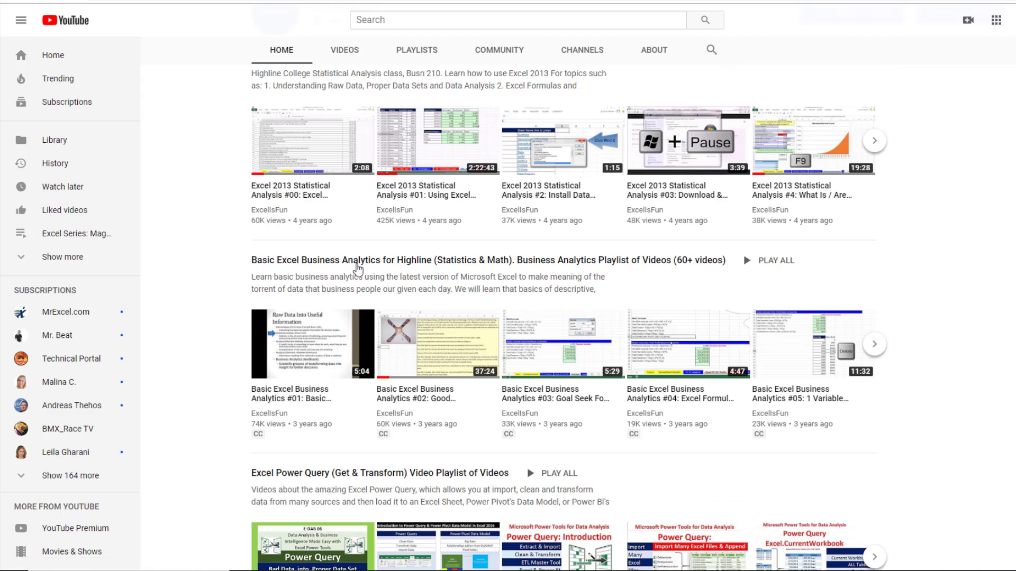
pyautogui.click(394, 265)
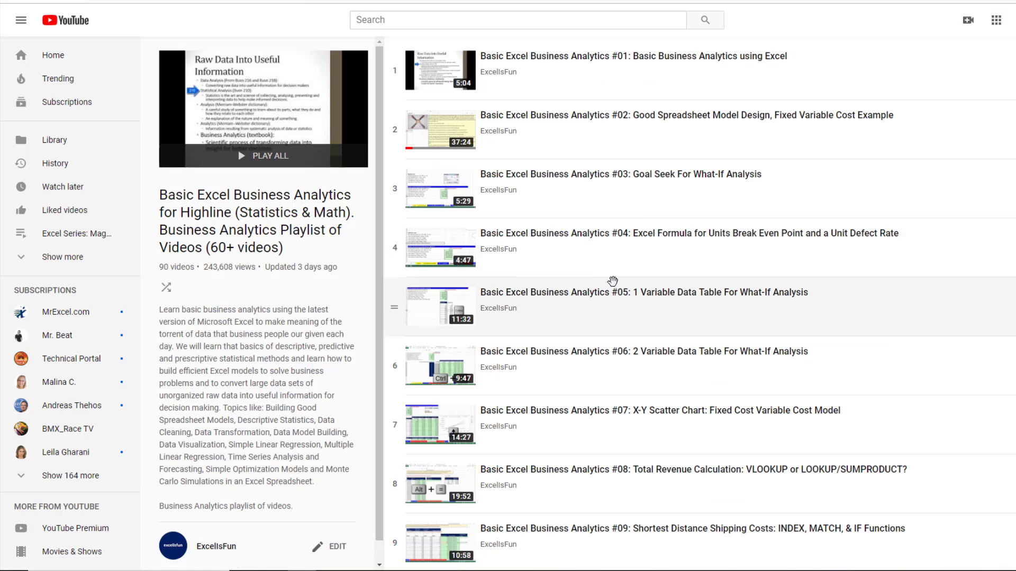
pyautogui.scroll(-12, 597, 271)
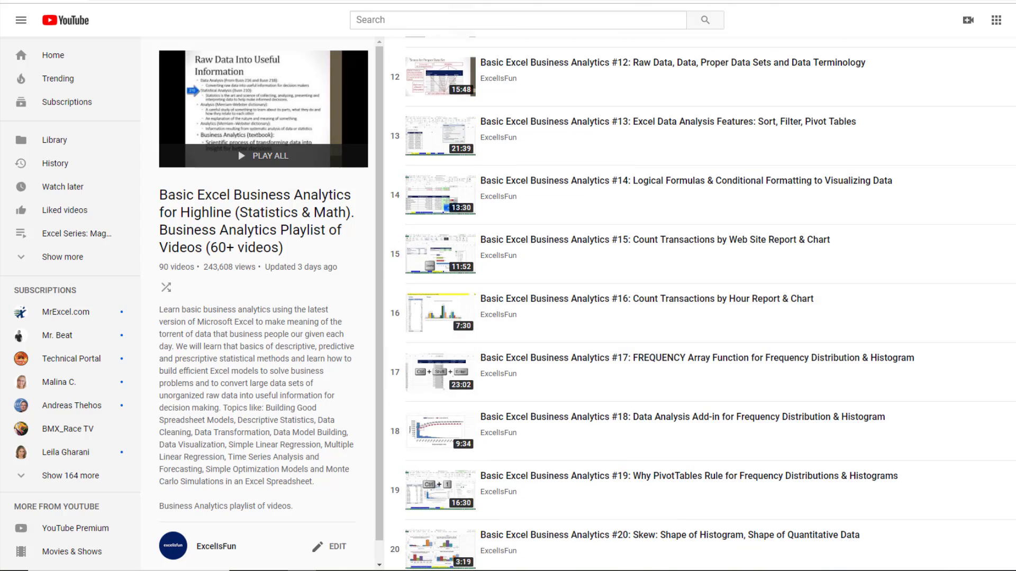
pyautogui.scroll(-20, 709, 304)
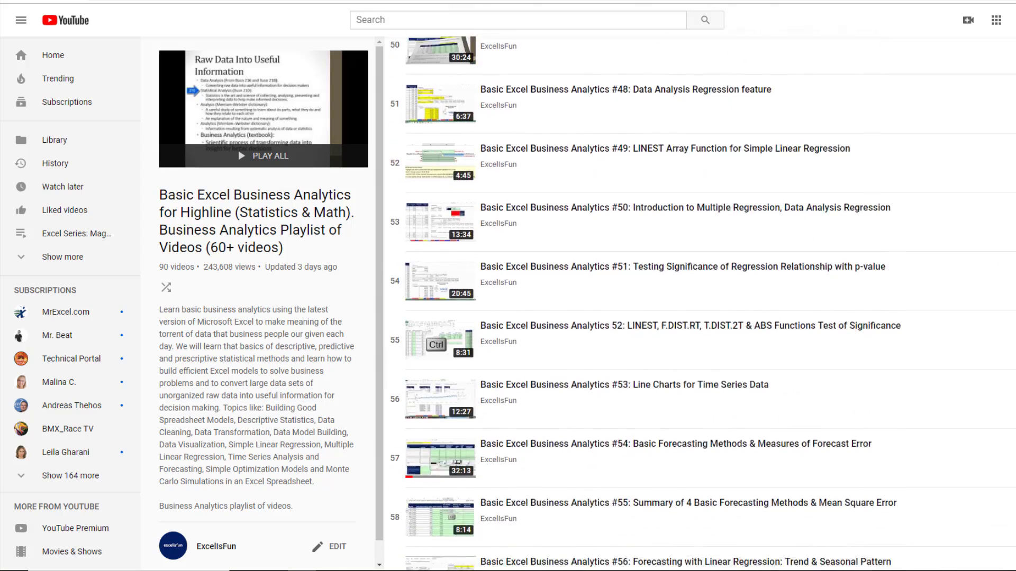
pyautogui.scroll(-16, 630, 304)
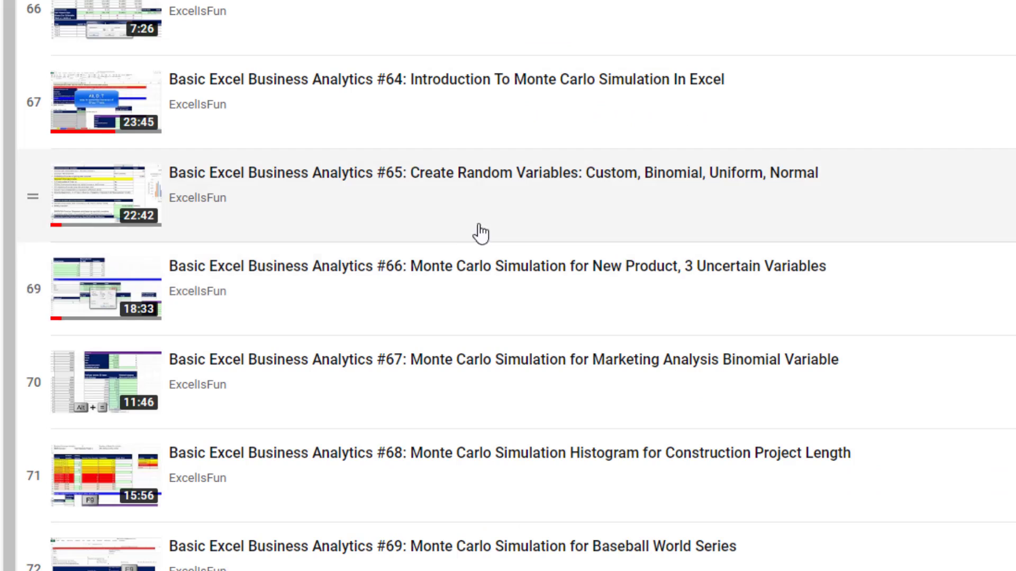